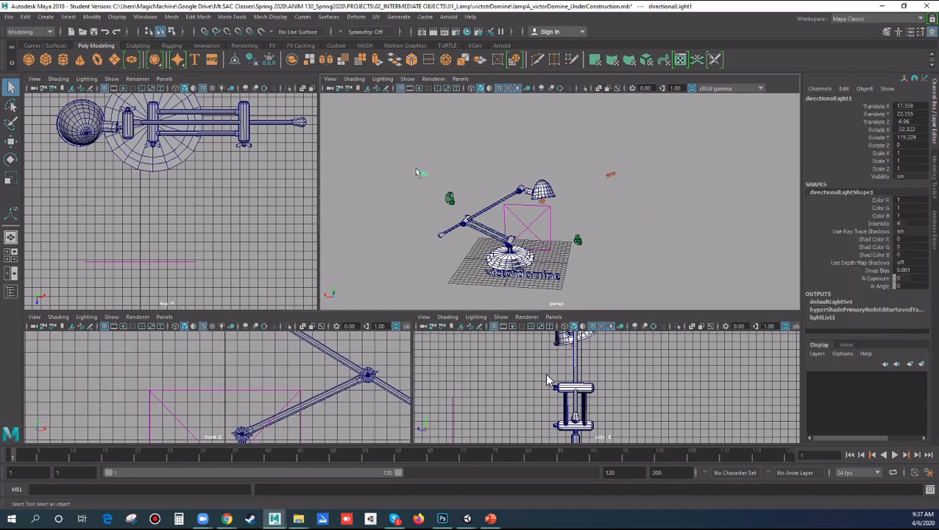
Delete the two directional lights above the lamp, the light under its shade, and the two green objects flanking it.
{"action": "left_click_drag", "start_coordinate": [599, 166], "coordinate": [639, 186]}
{"action": "key", "text": "Delete"}
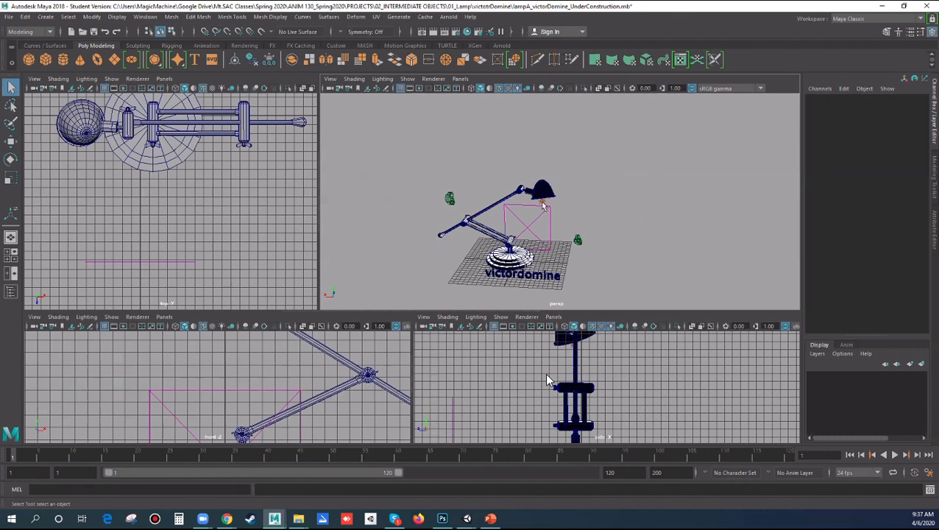
{"action": "left_click", "coordinate": [547, 380]}
{"action": "key", "text": "Delete"}
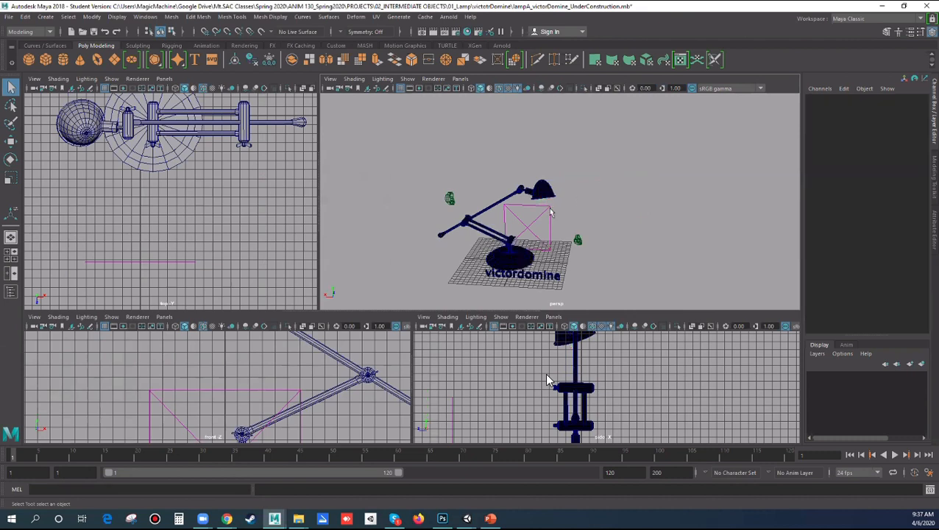
{"action": "left_click", "coordinate": [577, 240]}
{"action": "key", "text": "Delete"}
{"action": "left_click", "coordinate": [451, 198]}
{"action": "key", "text": "Delete"}
Delete the name text at one side of the lamp base and the magenta crossed frame at the other.
{"action": "left_click_drag", "start_coordinate": [612, 250], "coordinate": [476, 241], "text": "alt"}
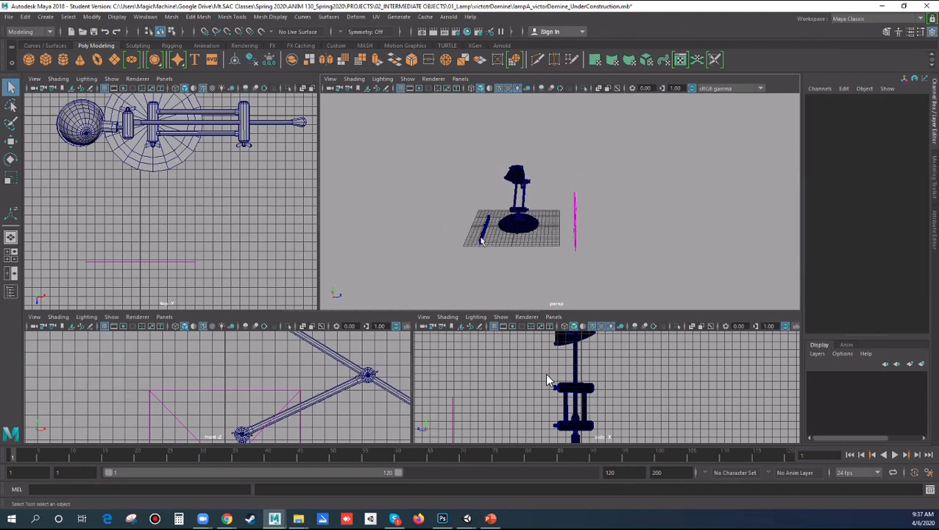
{"action": "left_click", "coordinate": [482, 238]}
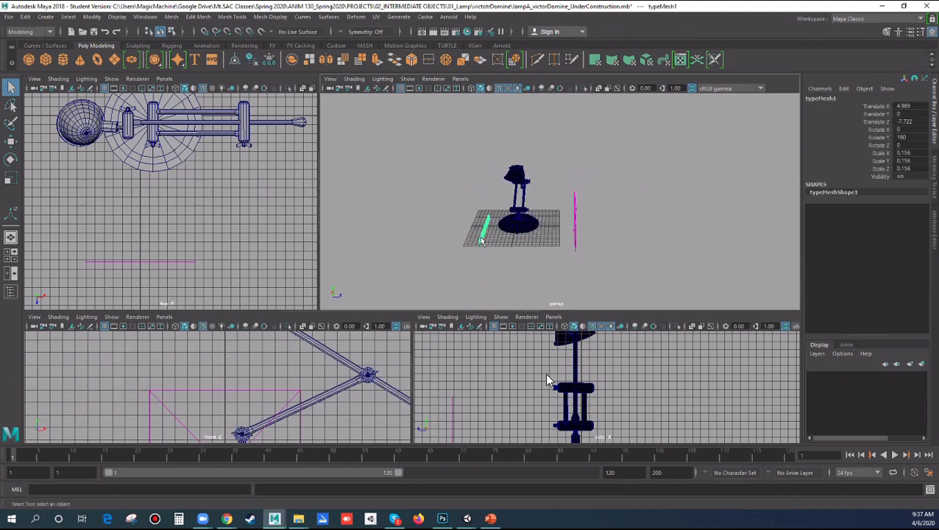
{"action": "left_click", "coordinate": [576, 237]}
{"action": "left_click", "coordinate": [585, 240]}
Display the lamp in the perspective view with textured shading and default lighting instead of scene lights.
{"action": "scroll", "coordinate": [585, 240], "scroll_direction": "up", "scroll_amount": 2}
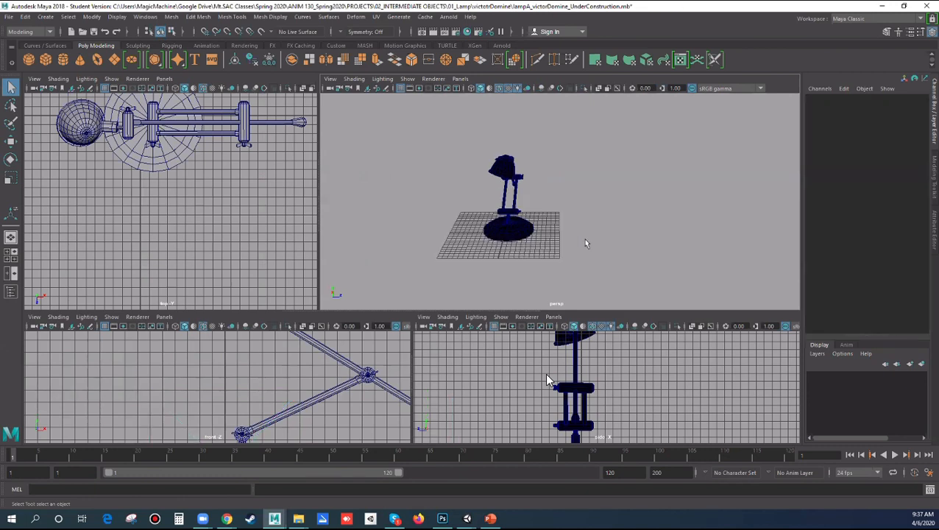
{"action": "scroll", "coordinate": [587, 243], "scroll_direction": "up", "scroll_amount": 2}
{"action": "left_click_drag", "start_coordinate": [589, 250], "coordinate": [541, 249], "text": "alt"}
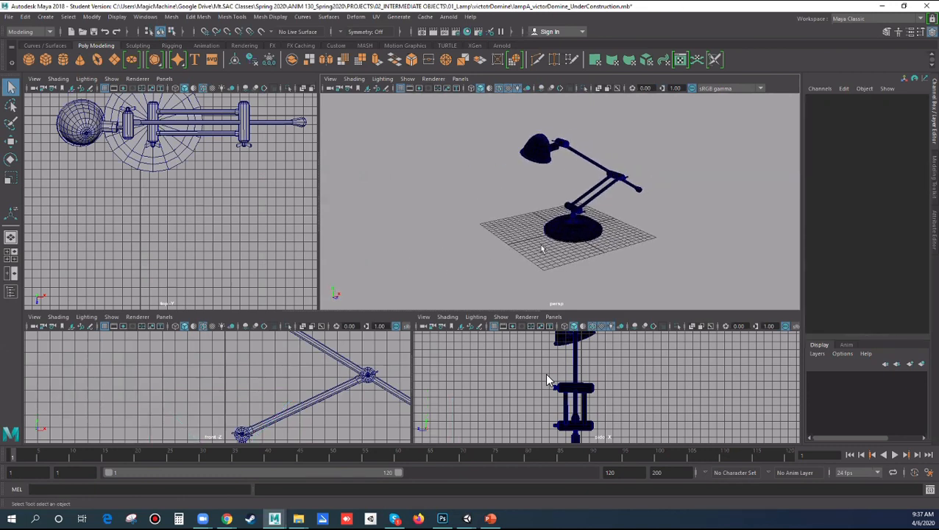
{"action": "key", "text": "6"}
{"action": "key", "text": "7"}
{"action": "key", "text": "6"}
{"action": "scroll", "coordinate": [533, 250], "scroll_direction": "up", "scroll_amount": 3}
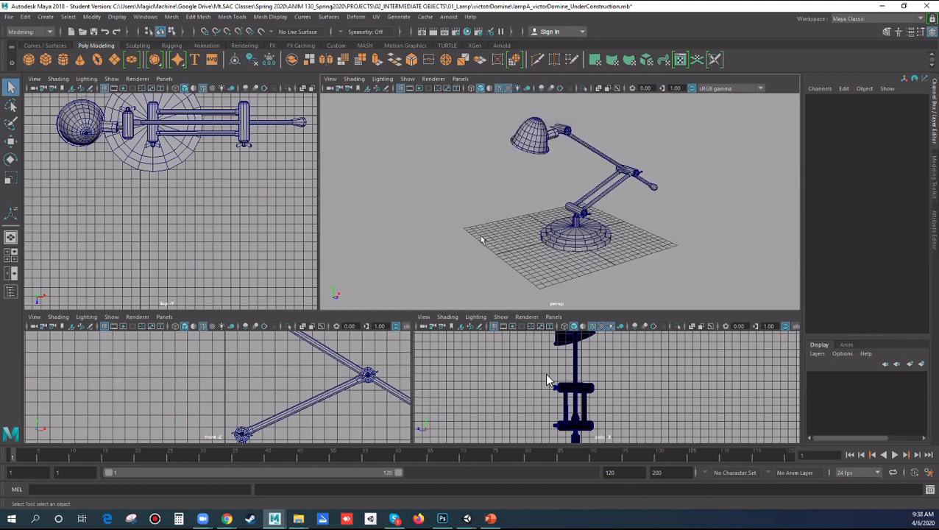
{"action": "scroll", "coordinate": [450, 243], "scroll_direction": "down", "scroll_amount": 4}
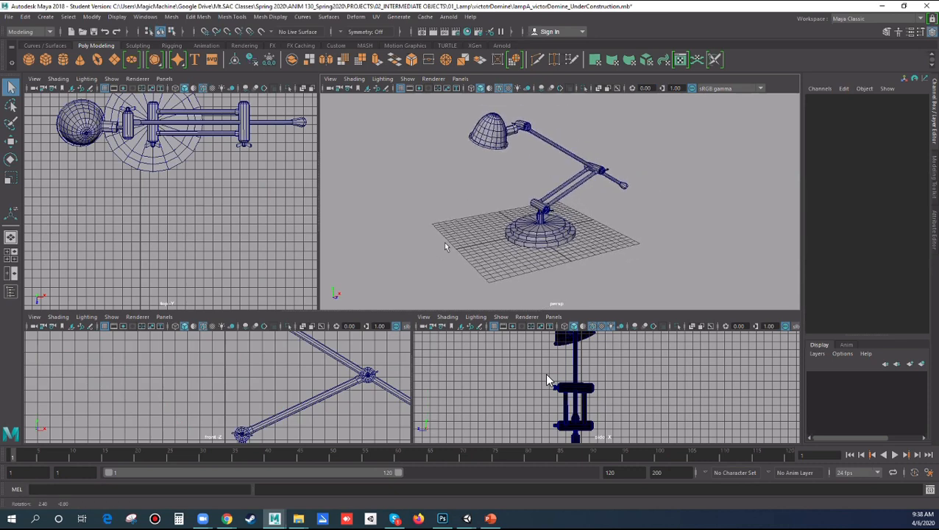
Create a polygon plane at the origin and scale it up uniformly into a large ground beneath the lamp.
{"action": "key", "text": "space"}
{"action": "left_click_drag", "start_coordinate": [373, 208], "coordinate": [520, 302]}
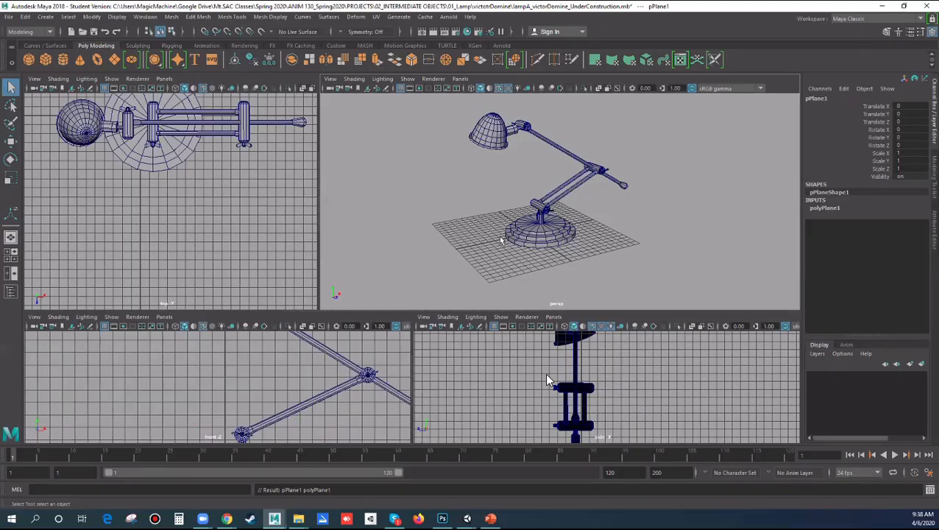
{"action": "key", "text": "r"}
{"action": "left_click_drag", "start_coordinate": [529, 236], "coordinate": [861, 275]}
{"action": "left_click_drag", "start_coordinate": [566, 225], "coordinate": [638, 251]}
{"action": "left_click", "coordinate": [650, 134]}
{"action": "scroll", "coordinate": [636, 215], "scroll_direction": "down", "scroll_amount": 4}
{"action": "scroll", "coordinate": [636, 251], "scroll_direction": "up", "scroll_amount": 2}
{"action": "middle_click_drag", "start_coordinate": [634, 254], "coordinate": [652, 266], "text": "alt"}
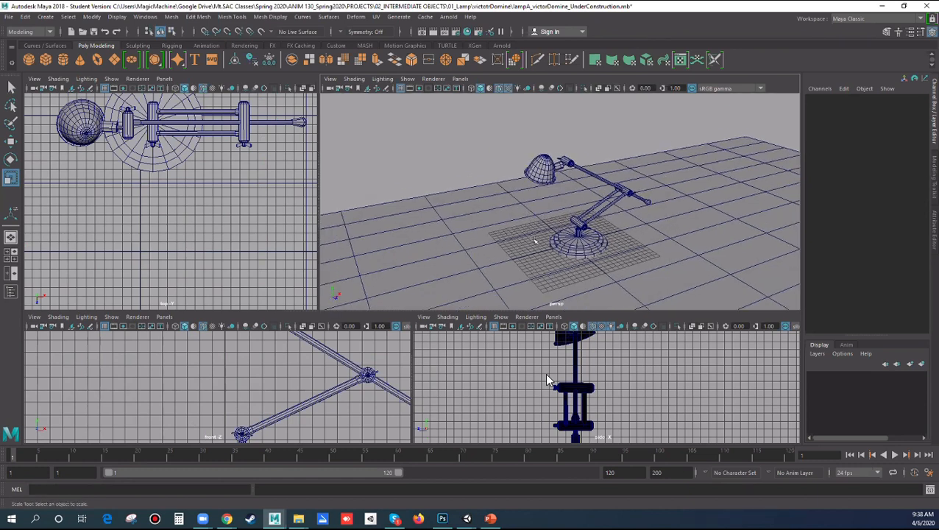
Create a polygon sphere and move it along X away from the lamp base.
{"action": "key", "text": "space"}
{"action": "left_click", "coordinate": [458, 204]}
{"action": "mouse_move", "coordinate": [515, 242]}
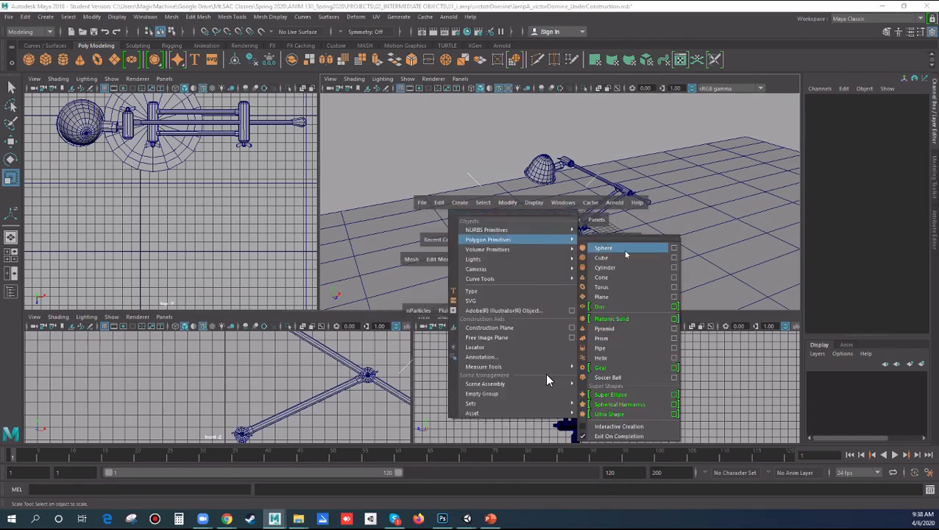
{"action": "left_click", "coordinate": [625, 247]}
{"action": "key", "text": "w"}
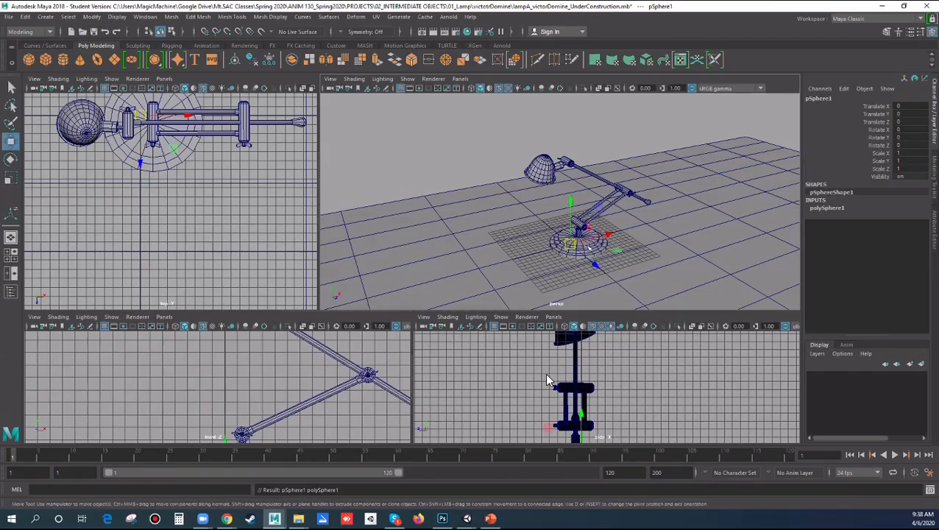
{"action": "left_click_drag", "start_coordinate": [571, 241], "coordinate": [499, 233]}
{"action": "middle_click_drag", "start_coordinate": [629, 410], "coordinate": [618, 339], "text": "alt"}
{"action": "left_click_drag", "start_coordinate": [572, 342], "coordinate": [572, 340]}
Scale the sphere uniformly to about 3.6 and raise it to about 2.95 in Y above the ground plane.
{"action": "key", "text": "r"}
{"action": "left_click_drag", "start_coordinate": [500, 257], "coordinate": [527, 256]}
{"action": "key", "text": "w"}
{"action": "left_click_drag", "start_coordinate": [498, 217], "coordinate": [499, 207]}
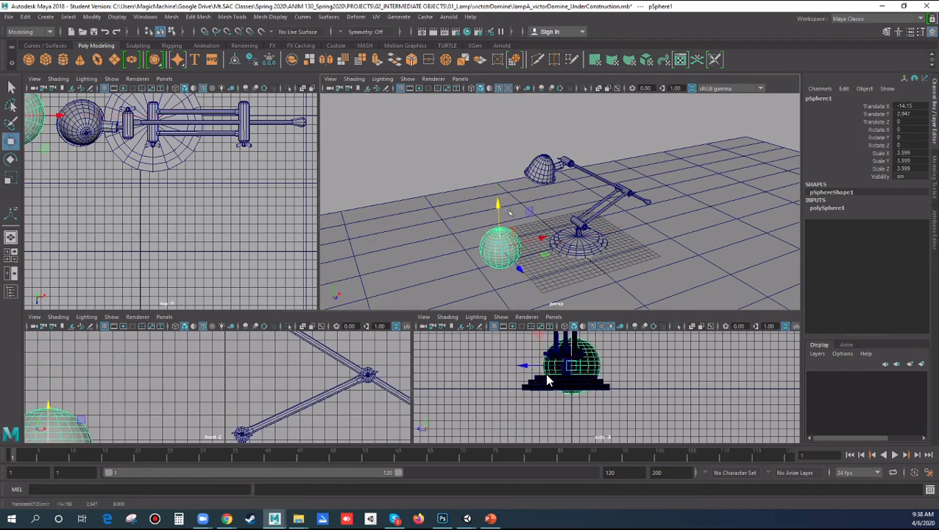
Reposition the sphere beside the lamp, then duplicate it and place the copy on the other side in front of the lamp.
{"action": "left_click_drag", "start_coordinate": [545, 253], "coordinate": [573, 294]}
{"action": "key", "text": "ctrl+d"}
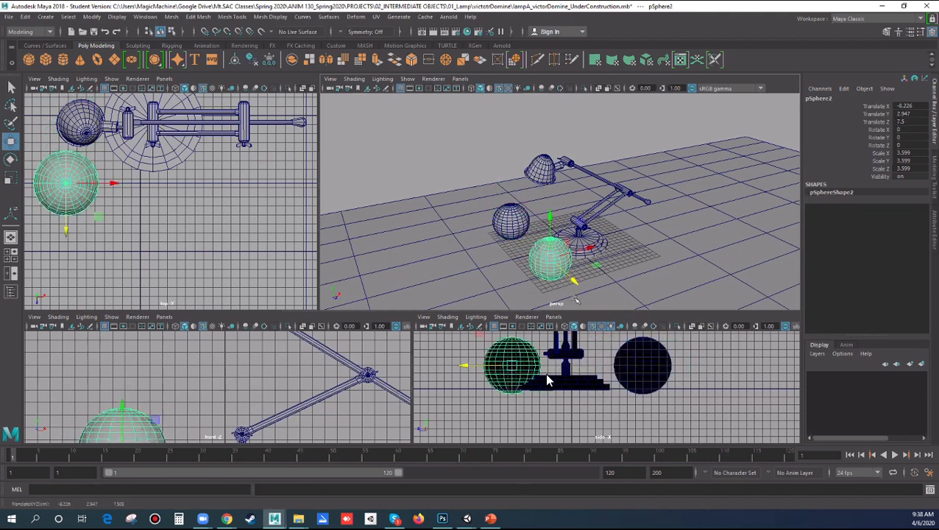
{"action": "left_click_drag", "start_coordinate": [590, 251], "coordinate": [528, 258]}
{"action": "left_click", "coordinate": [479, 173]}
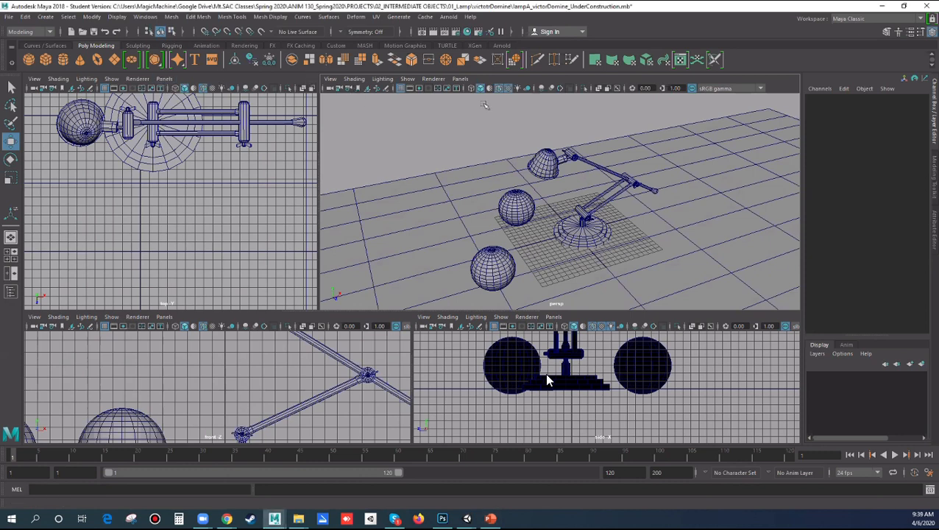
Create a new perspective camera in the top view's panel and show persp1 in the main view as well.
{"action": "left_click", "coordinate": [164, 79]}
{"action": "mouse_move", "coordinate": [213, 88]}
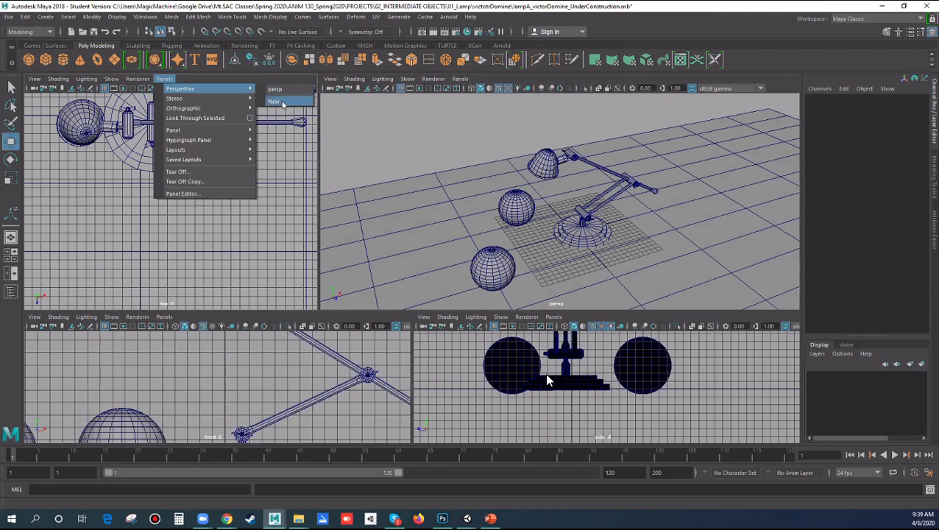
{"action": "left_click", "coordinate": [276, 102]}
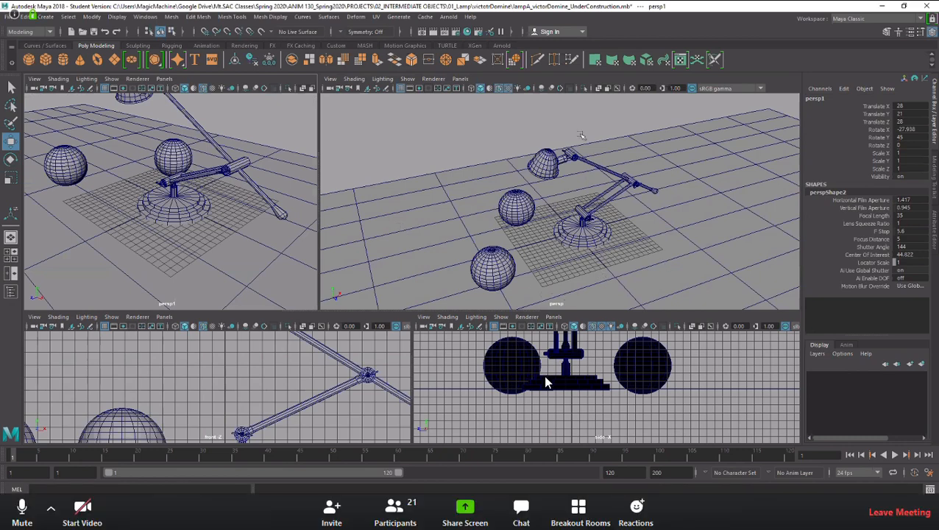
{"action": "left_click", "coordinate": [461, 79]}
{"action": "mouse_move", "coordinate": [485, 89]}
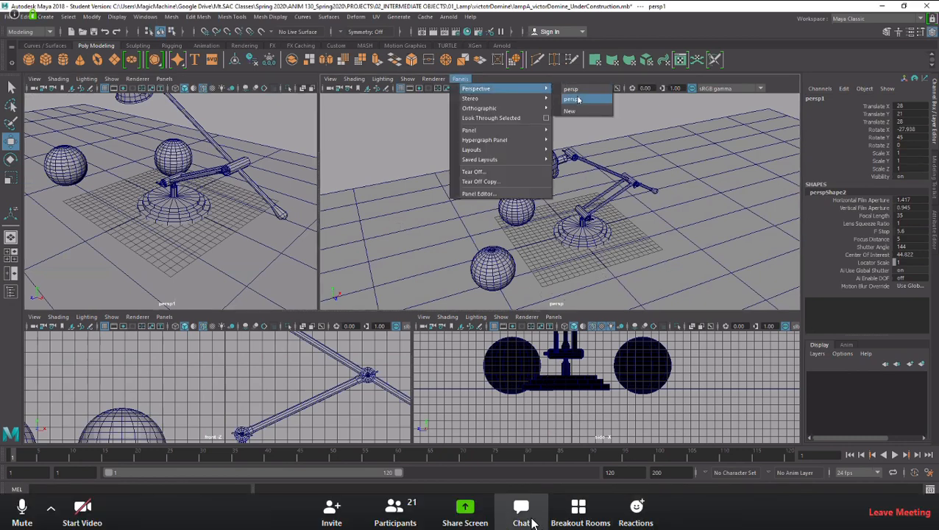
{"action": "left_click", "coordinate": [579, 98]}
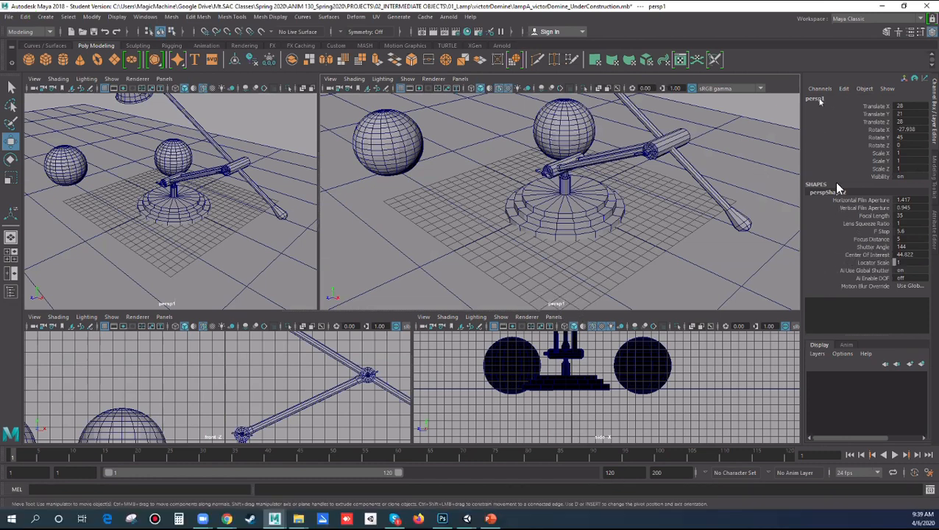
Select the main view's camera and rename it RENDERCAM.
{"action": "left_click", "coordinate": [817, 98]}
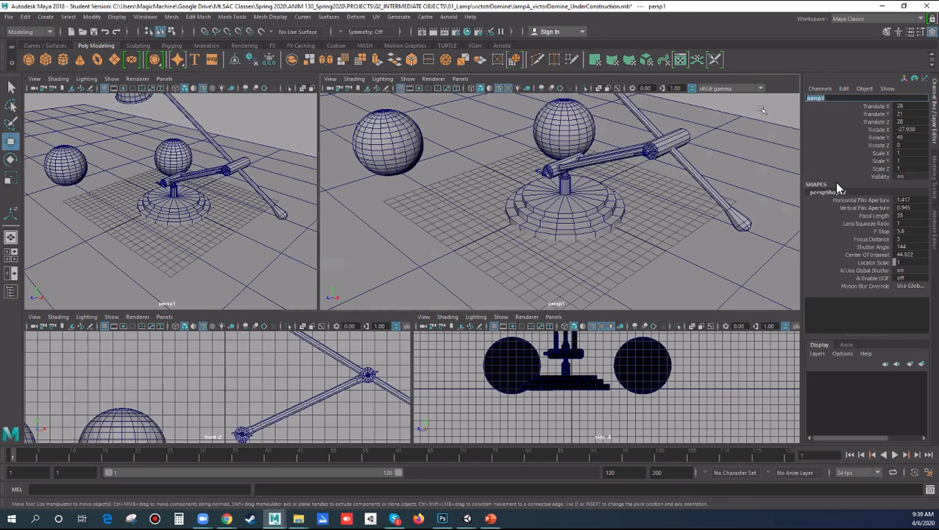
{"action": "left_click", "coordinate": [762, 109]}
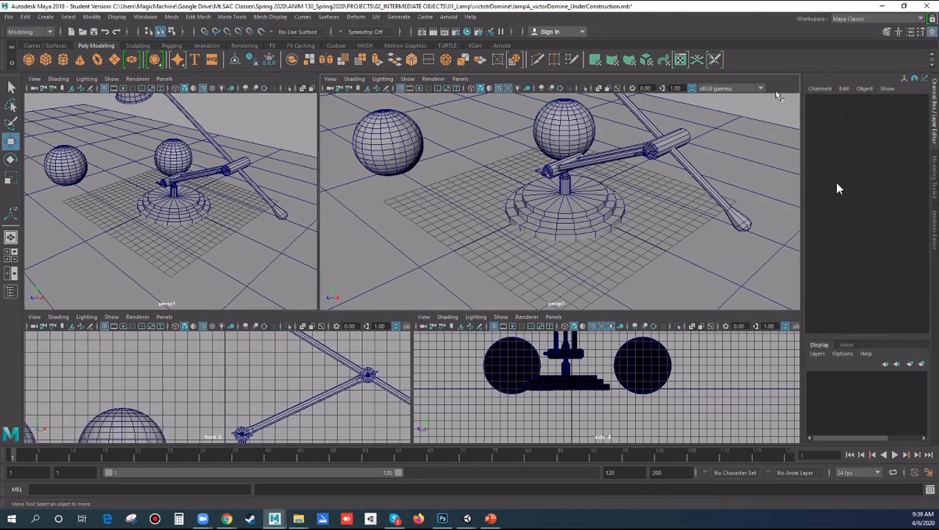
{"action": "left_click", "coordinate": [330, 79]}
{"action": "left_click", "coordinate": [353, 92]}
{"action": "double_click", "coordinate": [822, 100]}
{"action": "type", "text": "RENDERC"}
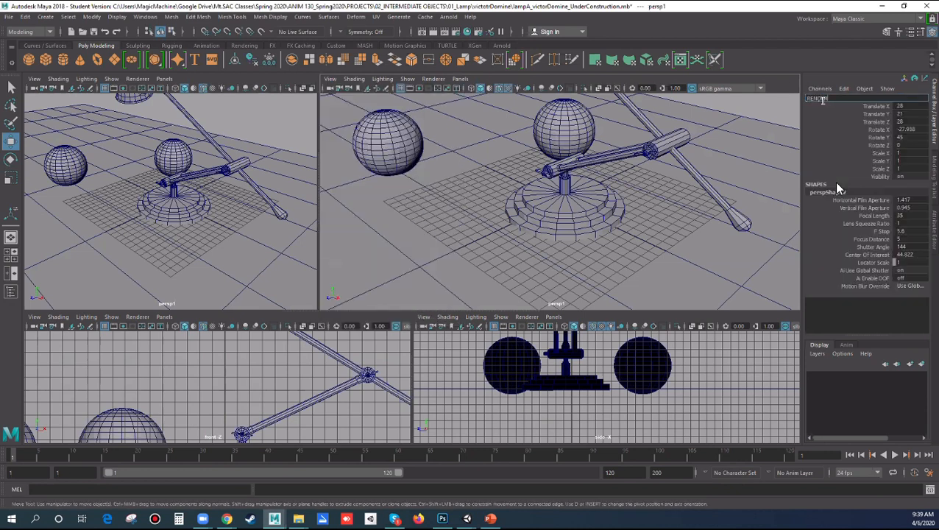
{"action": "type", "text": "AM"}
{"action": "key", "text": "Return"}
{"action": "left_click", "coordinate": [741, 104]}
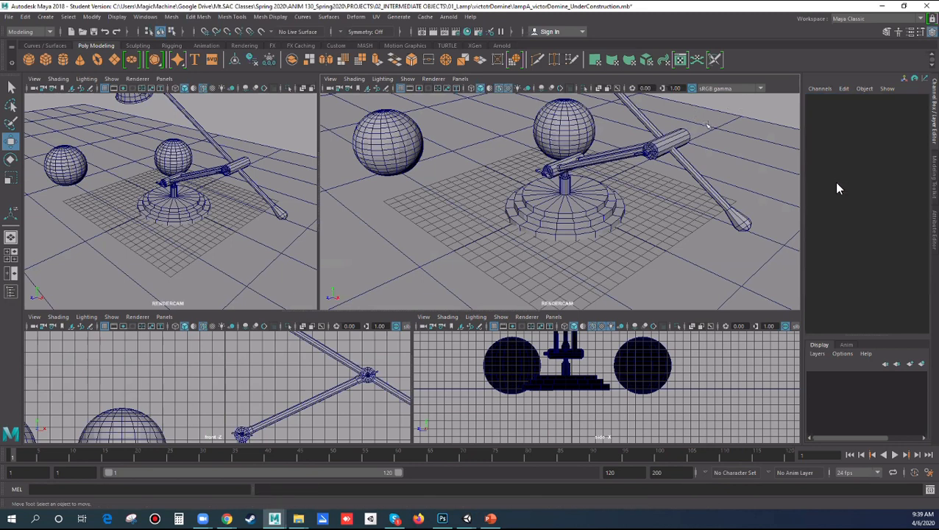
Switch the smaller upper RENDERCAM view back to the persp camera.
{"action": "left_click", "coordinate": [164, 78]}
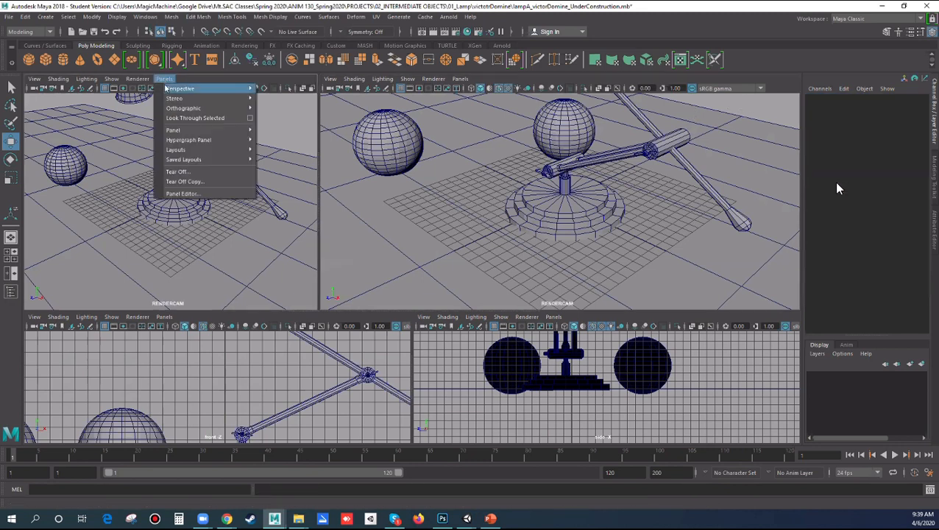
{"action": "mouse_move", "coordinate": [177, 89]}
{"action": "left_click", "coordinate": [273, 100]}
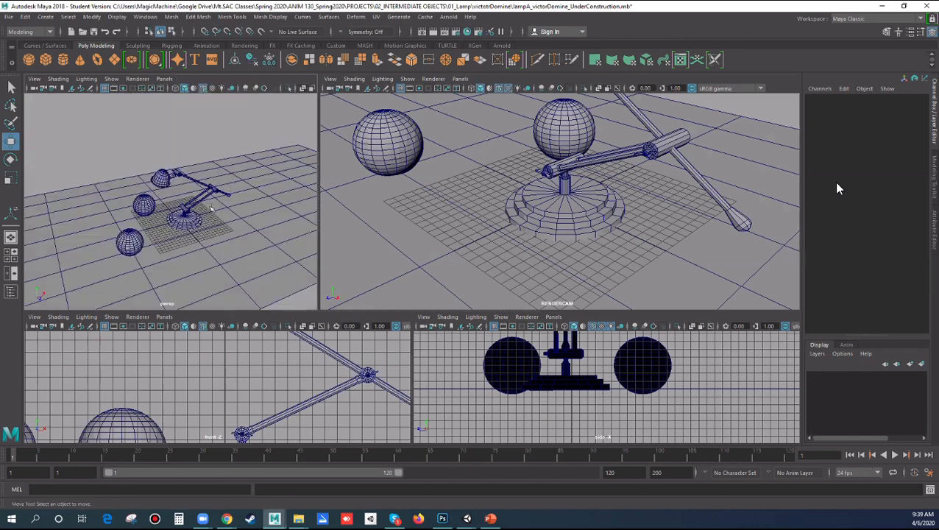
{"action": "left_click_drag", "start_coordinate": [210, 209], "coordinate": [205, 219], "text": "alt"}
{"action": "scroll", "coordinate": [525, 243], "scroll_direction": "down", "scroll_amount": 3}
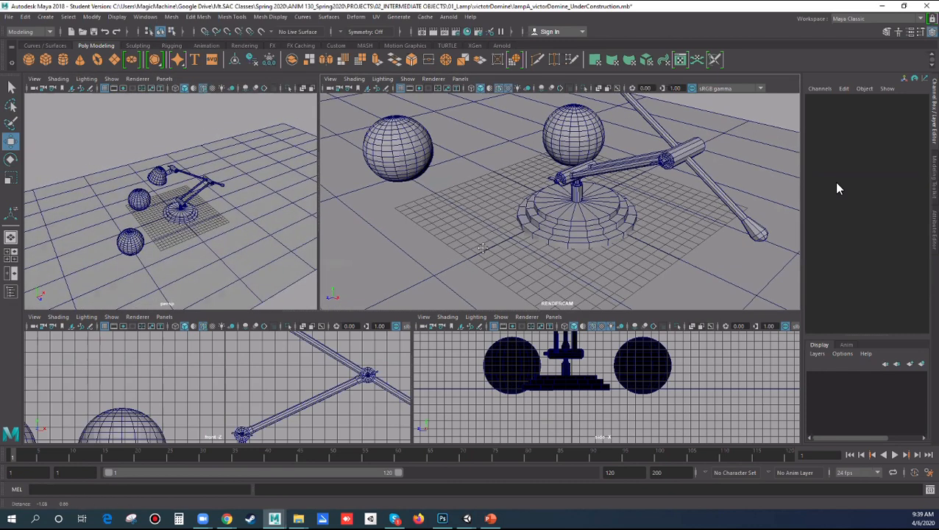
Frame the lamp base and both spheres through RENDERCAM, enlarge the upper views slightly, and turn on the resolution gate.
{"action": "left_click_drag", "start_coordinate": [524, 243], "coordinate": [521, 258], "text": "alt"}
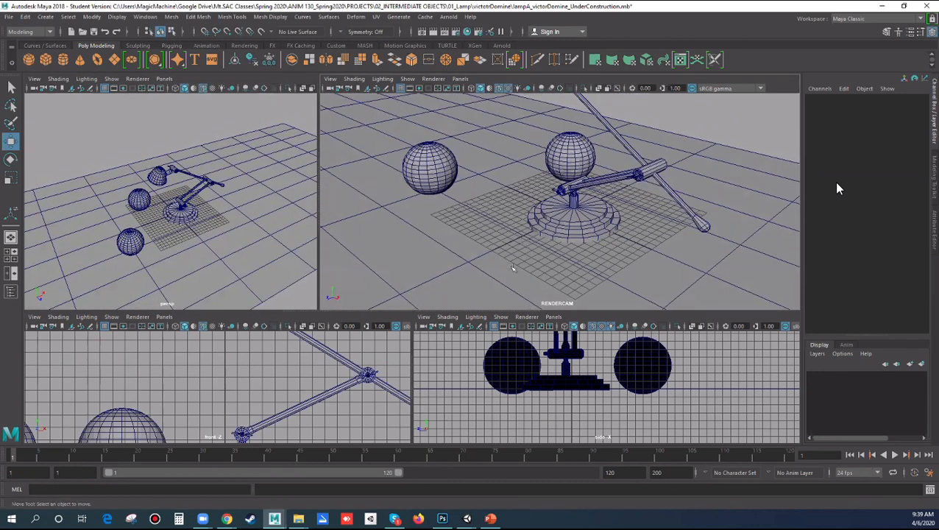
{"action": "left_click_drag", "start_coordinate": [498, 309], "coordinate": [498, 326]}
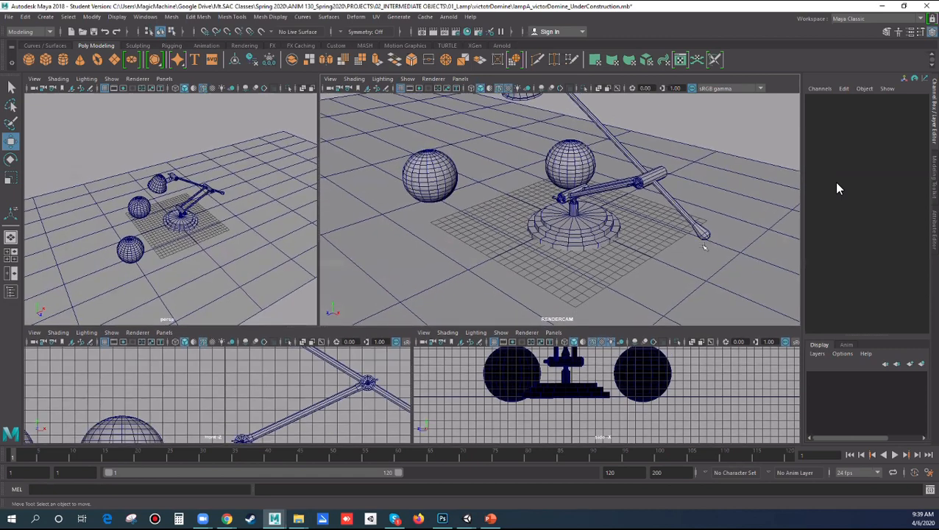
{"action": "left_click", "coordinate": [331, 80]}
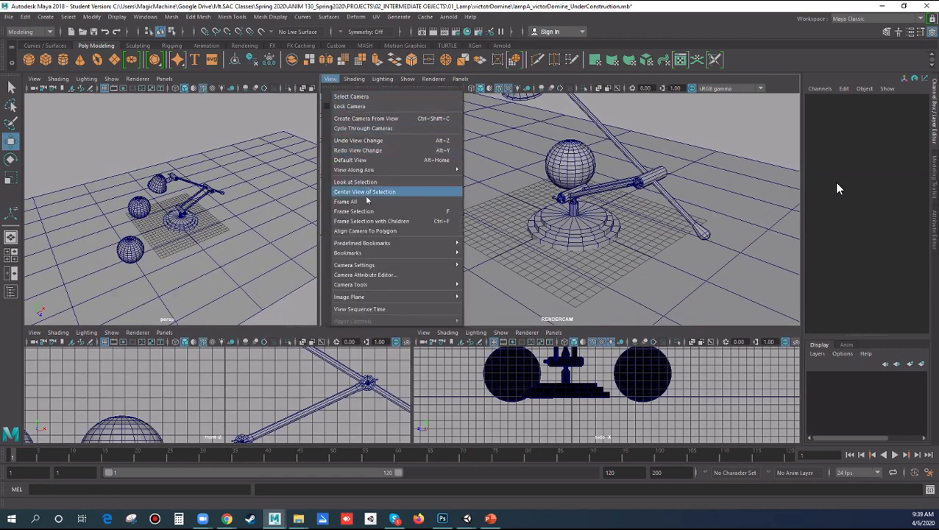
{"action": "mouse_move", "coordinate": [382, 265]}
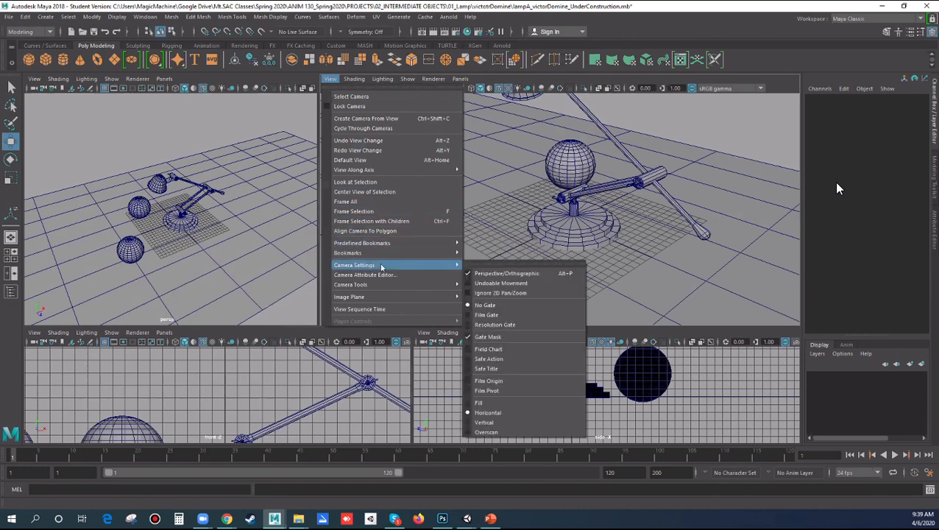
{"action": "left_click", "coordinate": [500, 324]}
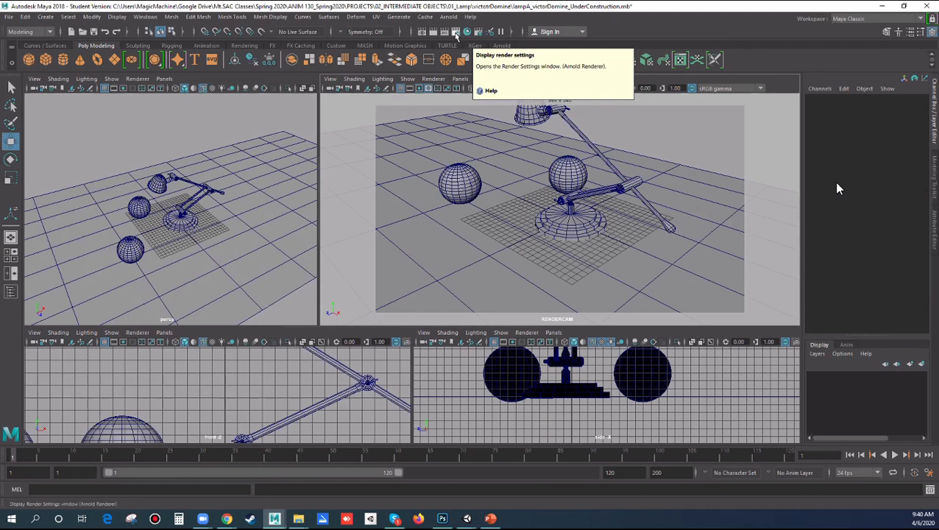
Open the render settings and review the image size section and its available resolution presets.
{"action": "left_click", "coordinate": [456, 33]}
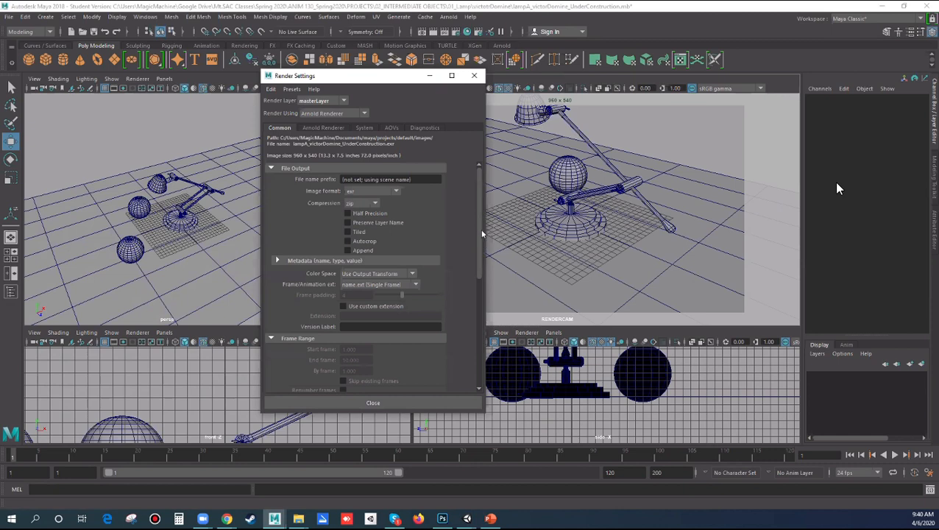
{"action": "left_click_drag", "start_coordinate": [480, 232], "coordinate": [479, 196]}
{"action": "left_click_drag", "start_coordinate": [482, 216], "coordinate": [483, 334]}
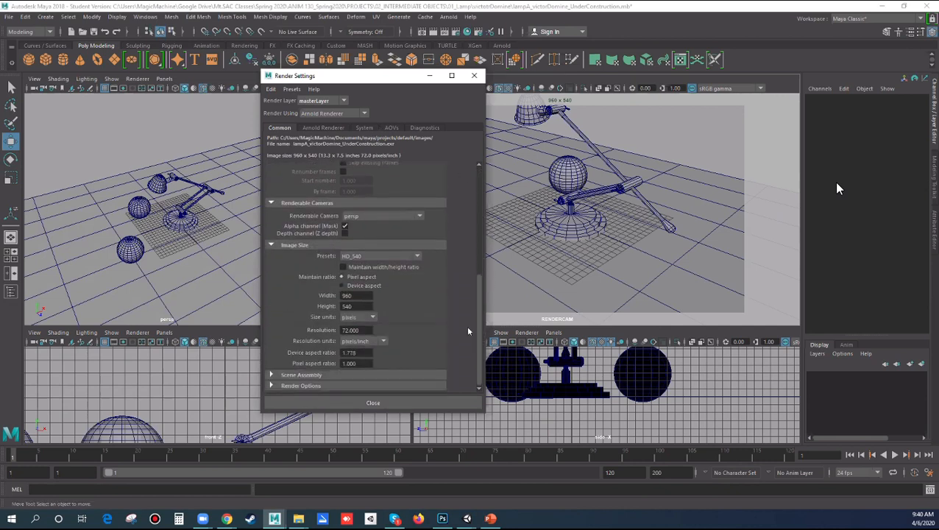
{"action": "left_click", "coordinate": [382, 257]}
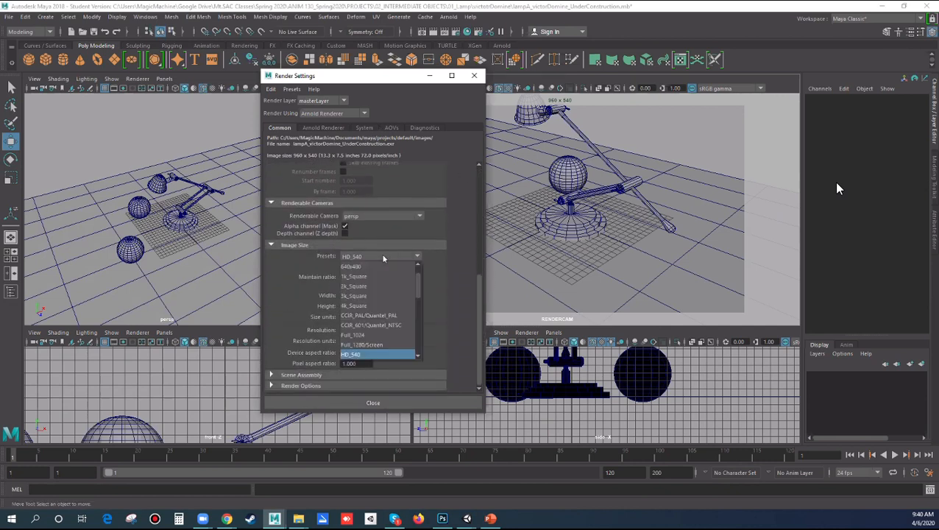
{"action": "left_click", "coordinate": [382, 256]}
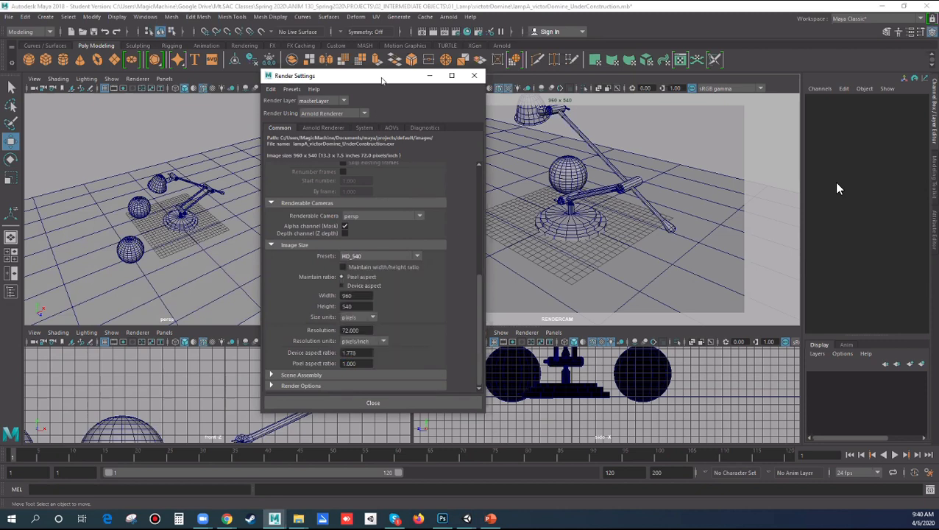
Set the render image size to the HD_720 preset and close the render settings.
{"action": "left_click_drag", "start_coordinate": [370, 78], "coordinate": [280, 80]}
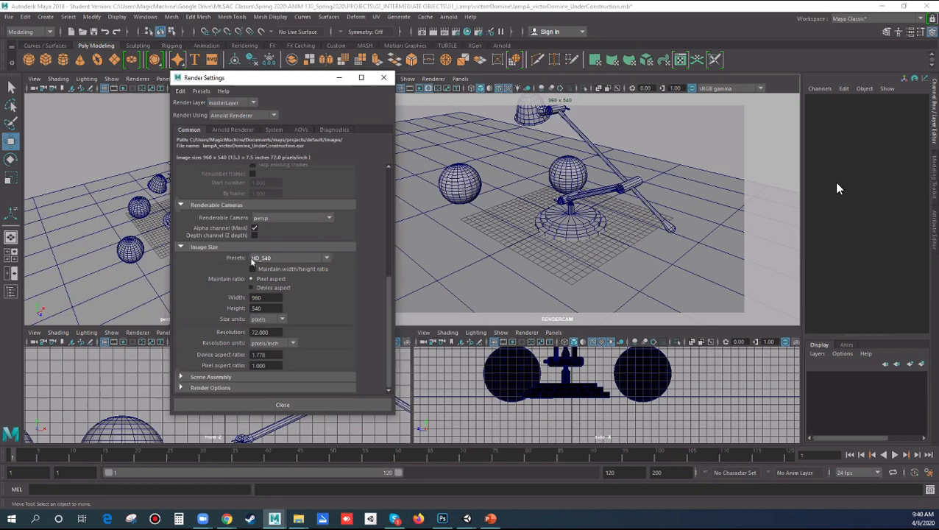
{"action": "left_click", "coordinate": [275, 261]}
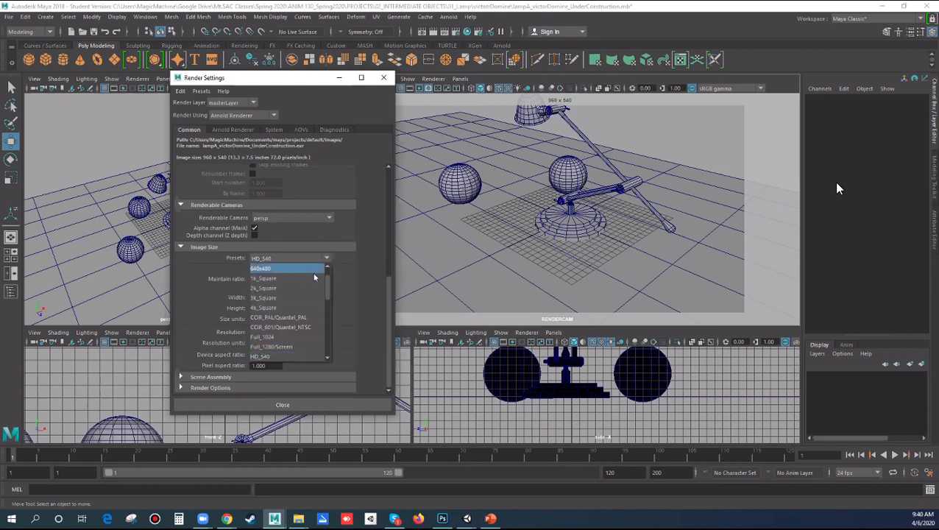
{"action": "left_click_drag", "start_coordinate": [328, 287], "coordinate": [328, 294]}
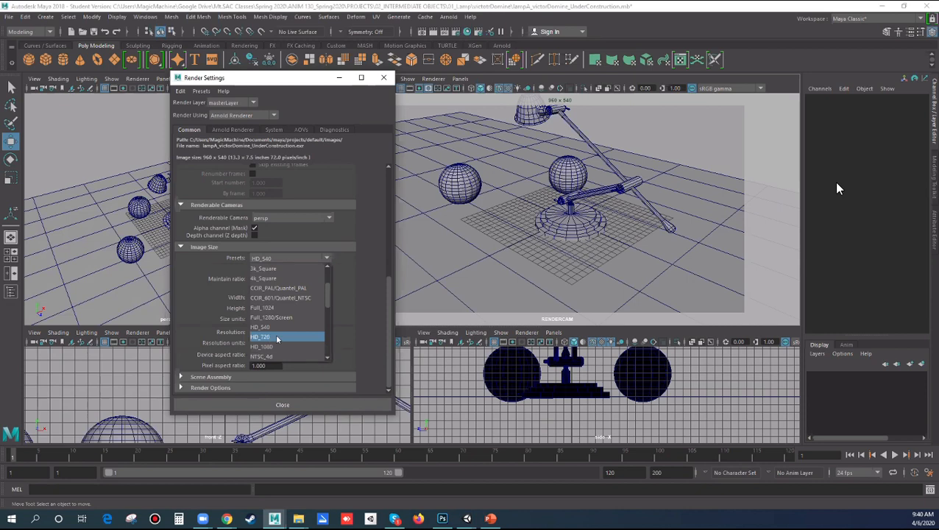
{"action": "left_click", "coordinate": [276, 337]}
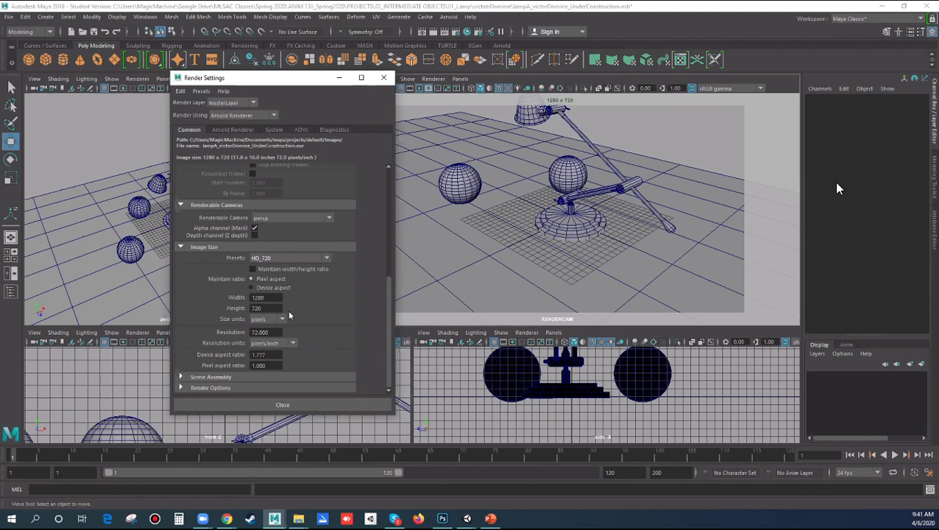
{"action": "left_click", "coordinate": [282, 405]}
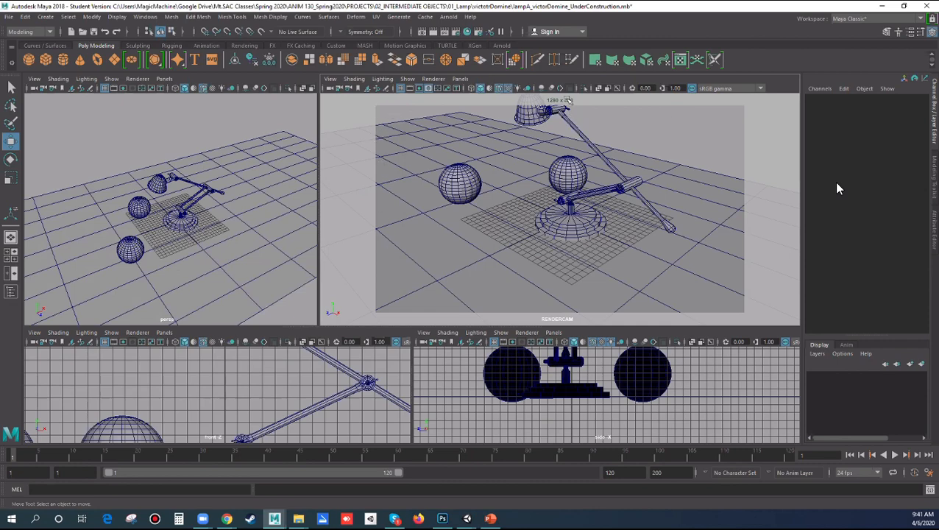
Reframe the RENDERCAM view so the whole lamp and both spheres fit inside the resolution gate.
{"action": "left_click_drag", "start_coordinate": [607, 215], "coordinate": [694, 213], "text": "alt"}
{"action": "middle_click_drag", "start_coordinate": [698, 193], "coordinate": [713, 175], "text": "alt"}
{"action": "left_click_drag", "start_coordinate": [714, 176], "coordinate": [726, 166], "text": "alt"}
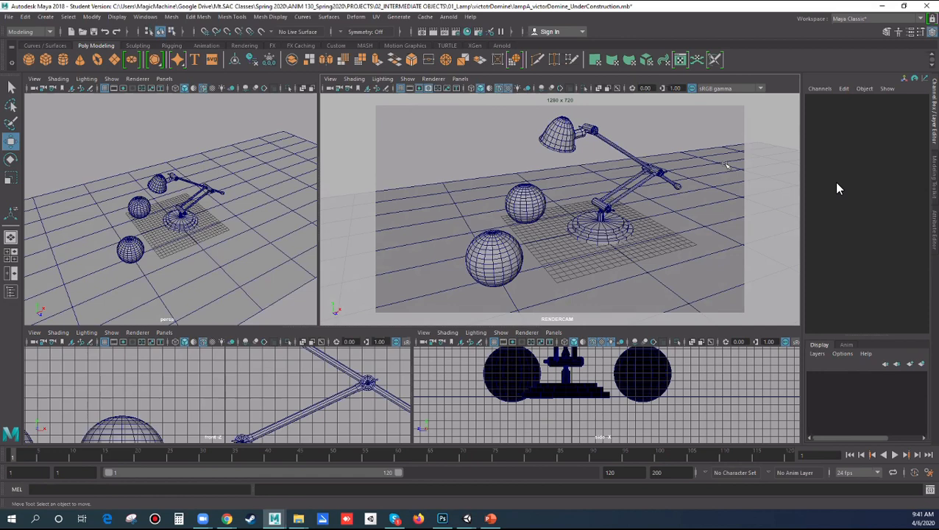
{"action": "left_click_drag", "start_coordinate": [705, 197], "coordinate": [654, 190], "text": "alt"}
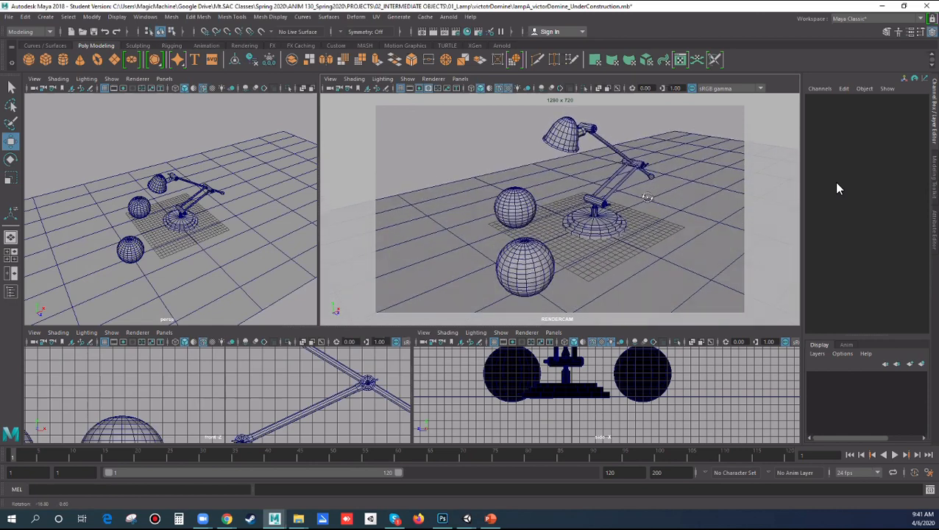
{"action": "left_click_drag", "start_coordinate": [648, 199], "coordinate": [837, 188], "text": "alt"}
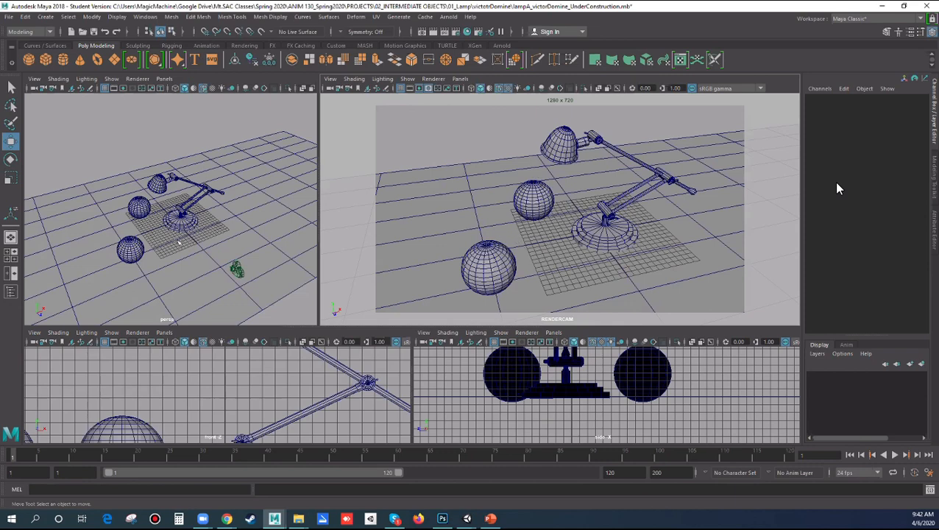
Create a spot light, place it just above the lamp base, and show scene lighting in the RENDERCAM view.
{"action": "mouse_move", "coordinate": [189, 241]}
{"action": "left_mouse_down", "text": "alt"}
{"action": "mouse_move", "coordinate": [254, 234]}
{"action": "mouse_move", "coordinate": [188, 236]}
{"action": "left_mouse_up", "text": "alt"}
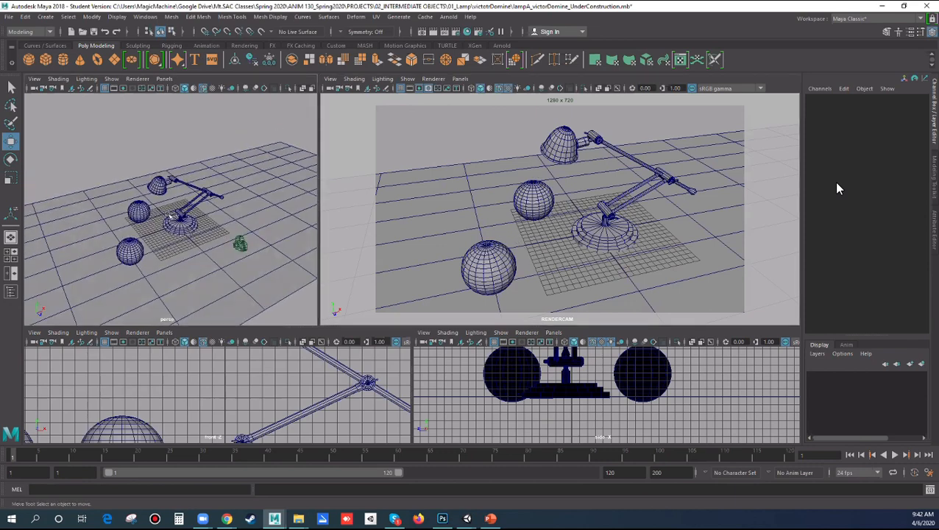
{"action": "left_click", "coordinate": [46, 17]}
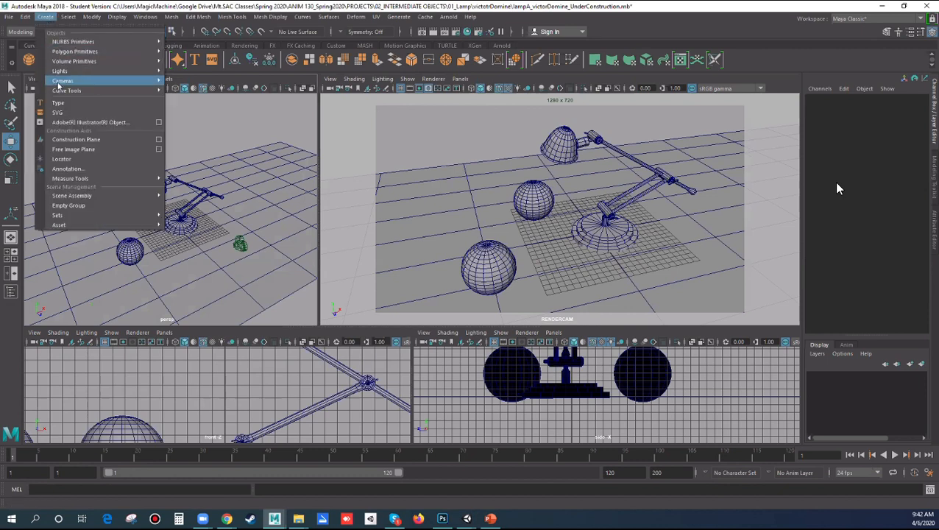
{"action": "mouse_move", "coordinate": [67, 80]}
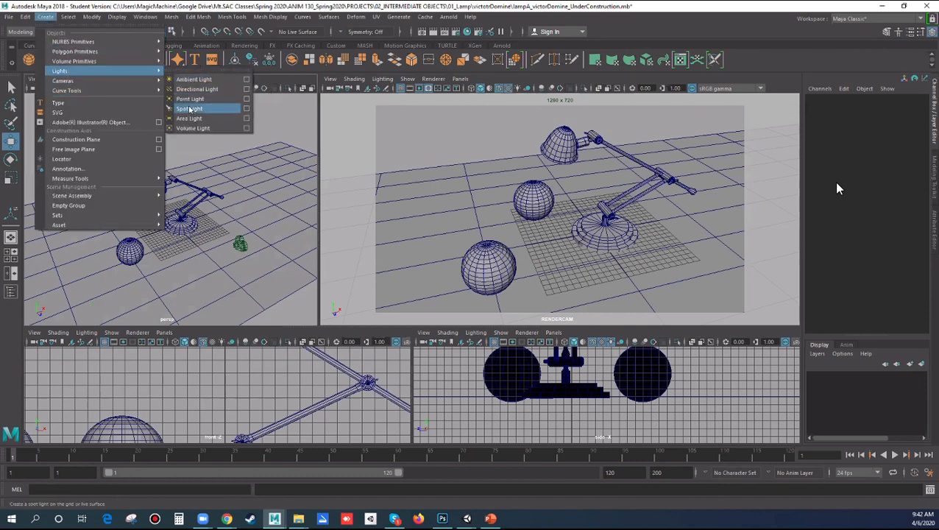
{"action": "left_click", "coordinate": [189, 109]}
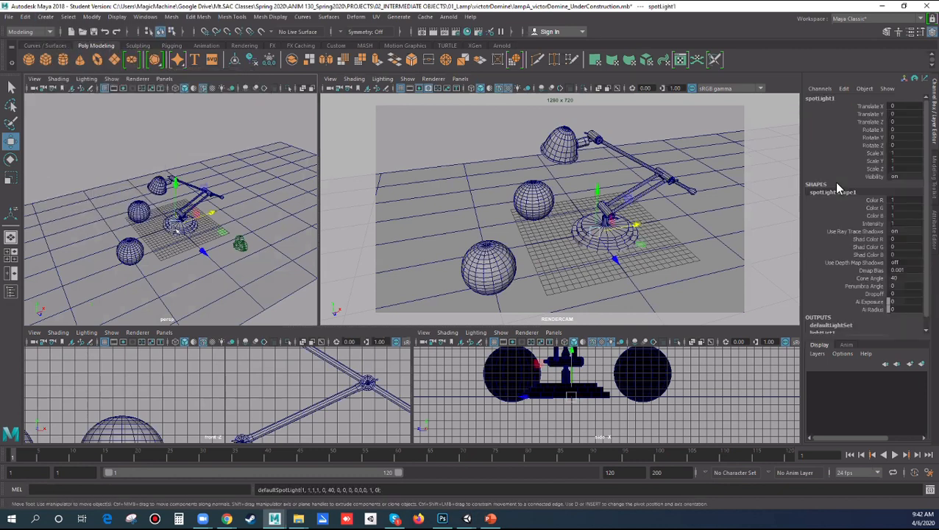
{"action": "mouse_move", "coordinate": [177, 200]}
{"action": "left_mouse_down"}
{"action": "mouse_move", "coordinate": [187, 159]}
{"action": "mouse_move", "coordinate": [236, 179]}
{"action": "left_mouse_up"}
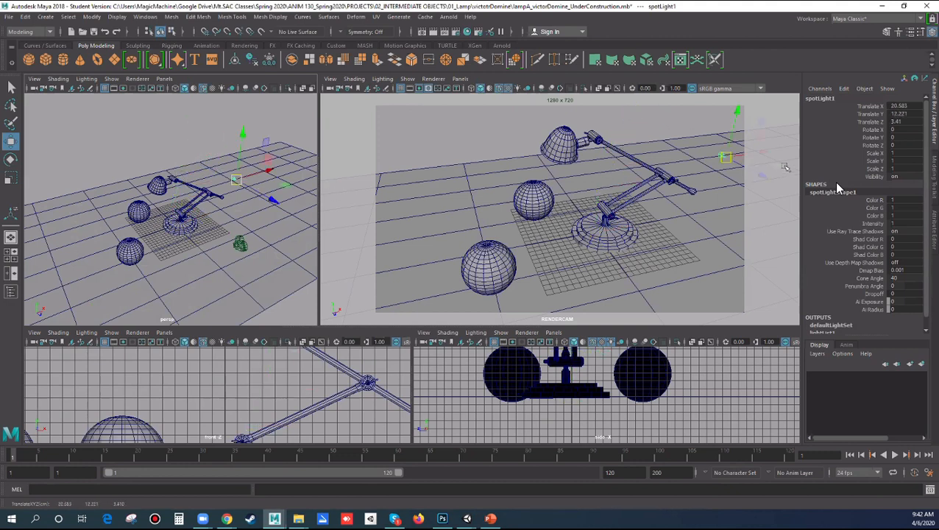
{"action": "mouse_move", "coordinate": [725, 158]}
{"action": "left_mouse_down"}
{"action": "mouse_move", "coordinate": [635, 191]}
{"action": "mouse_move", "coordinate": [606, 185]}
{"action": "mouse_move", "coordinate": [593, 208]}
{"action": "mouse_move", "coordinate": [599, 220]}
{"action": "mouse_move", "coordinate": [598, 208]}
{"action": "left_mouse_up"}
{"action": "key", "text": "7"}
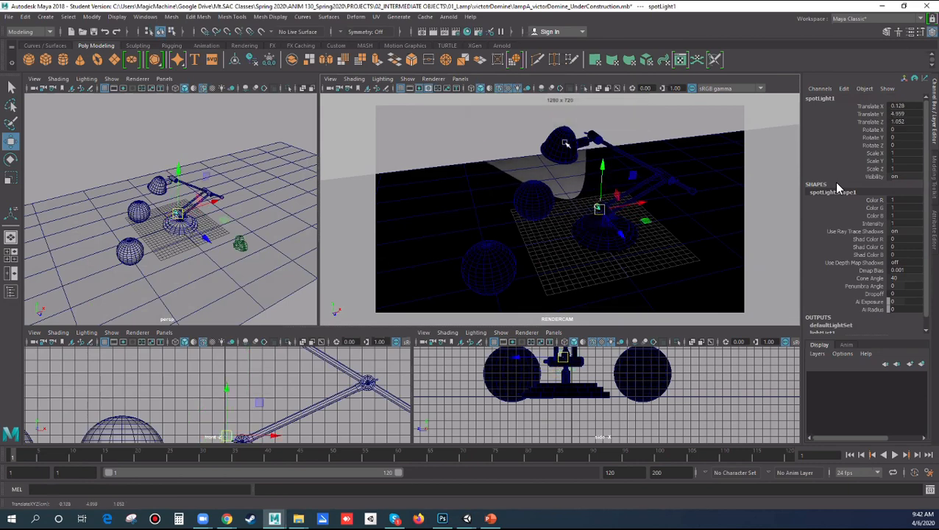
{"action": "scroll", "coordinate": [250, 418], "scroll_direction": "down", "scroll_amount": 5}
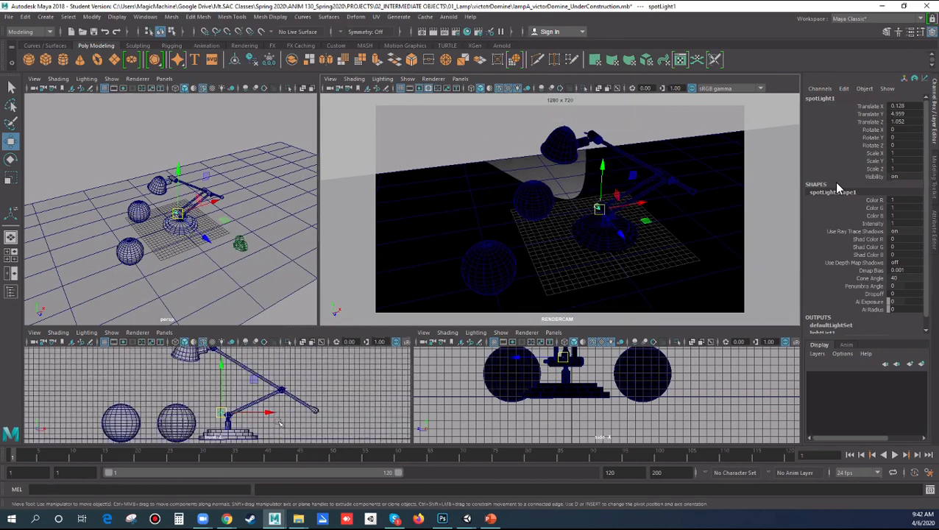
{"action": "left_click_drag", "start_coordinate": [221, 406], "coordinate": [212, 399]}
{"action": "left_click", "coordinate": [254, 384]}
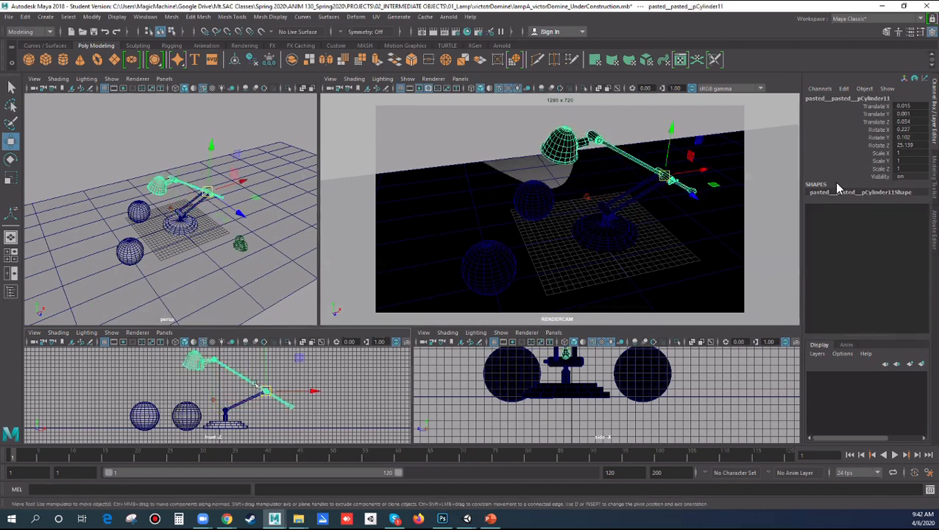
{"action": "key", "text": "Up"}
{"action": "key", "text": "Up"}
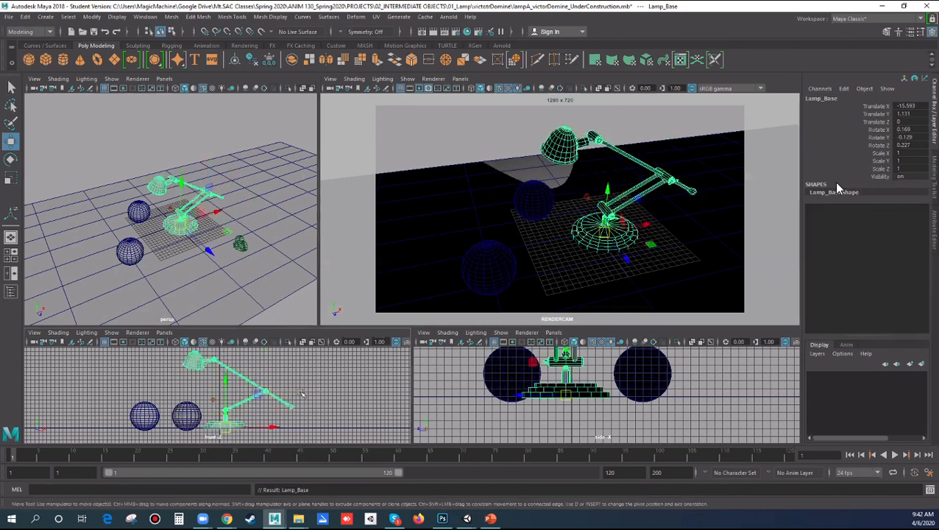
{"action": "left_click", "coordinate": [305, 381]}
{"action": "left_click", "coordinate": [249, 379]}
{"action": "left_click", "coordinate": [285, 390]}
Select the spot light and position it inside the lampshade using the front and side views.
{"action": "left_click", "coordinate": [218, 403]}
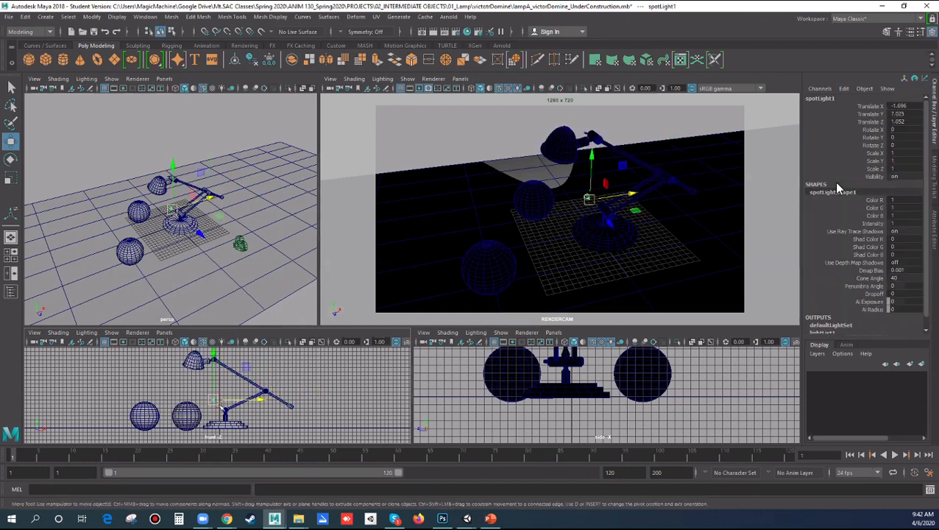
{"action": "key", "text": "v"}
{"action": "left_click_drag", "start_coordinate": [214, 400], "coordinate": [198, 361]}
{"action": "right_click_drag", "start_coordinate": [720, 402], "coordinate": [638, 372], "text": "alt"}
{"action": "middle_click_drag", "start_coordinate": [638, 373], "coordinate": [607, 413], "text": "alt"}
{"action": "right_click_drag", "start_coordinate": [606, 414], "coordinate": [651, 421], "text": "alt"}
{"action": "left_click_drag", "start_coordinate": [503, 409], "coordinate": [519, 398]}
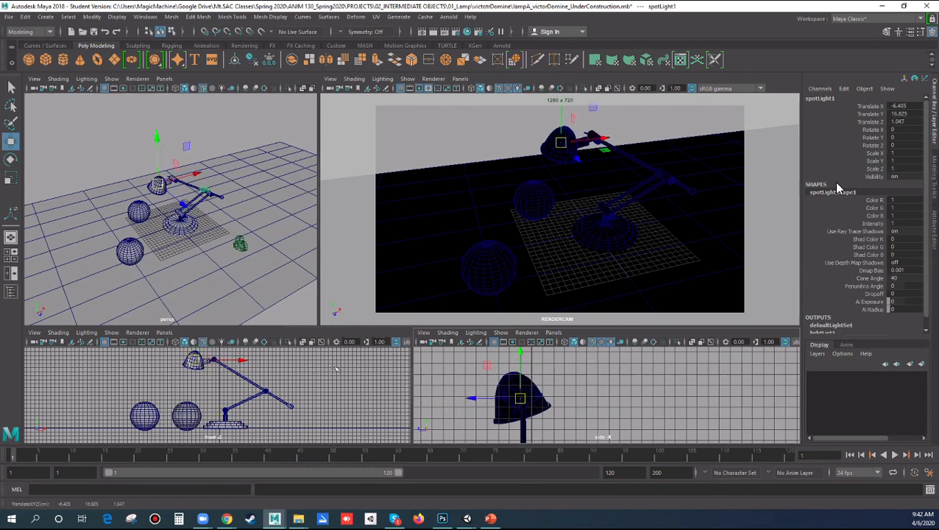
Aim the spot light down toward the spheres with its target manipulator and fine-tune its position in the lampshade.
{"action": "key", "text": "e"}
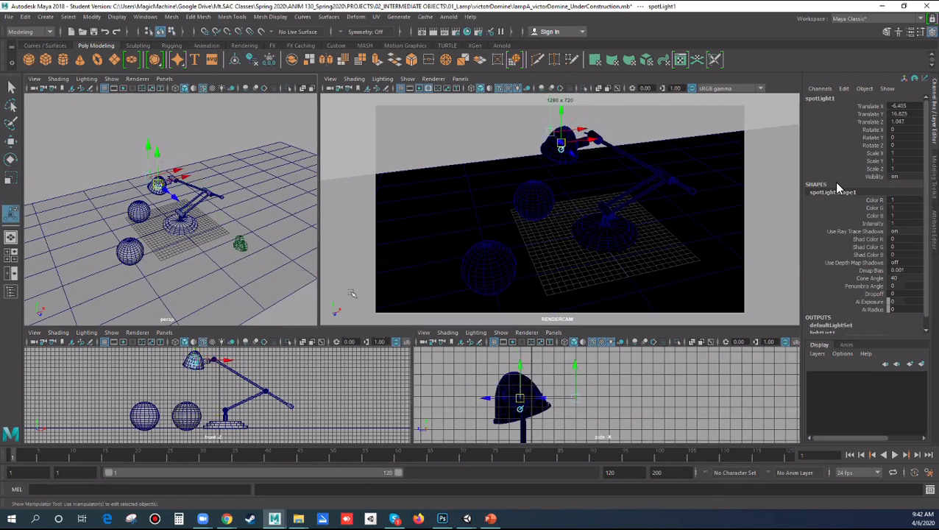
{"action": "left_click_drag", "start_coordinate": [581, 401], "coordinate": [581, 435]}
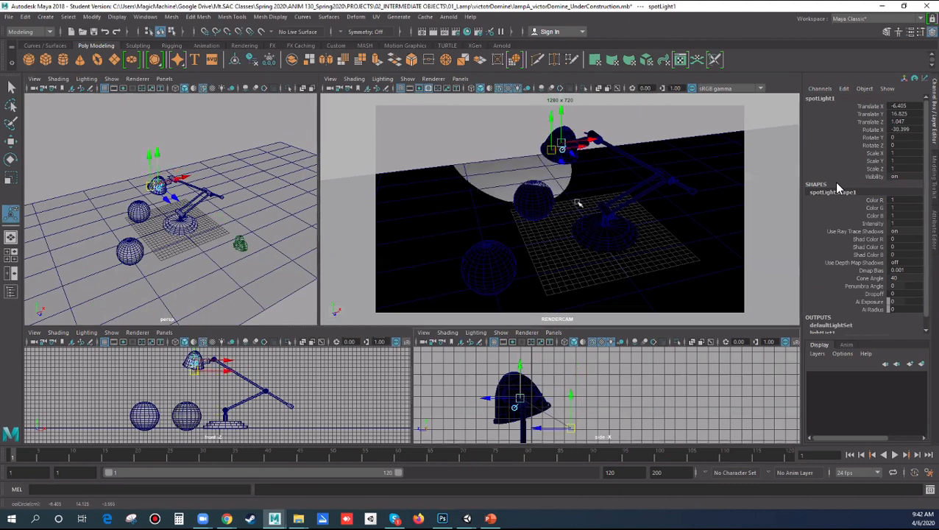
{"action": "left_click_drag", "start_coordinate": [218, 261], "coordinate": [101, 253], "text": "alt"}
{"action": "key", "text": "v"}
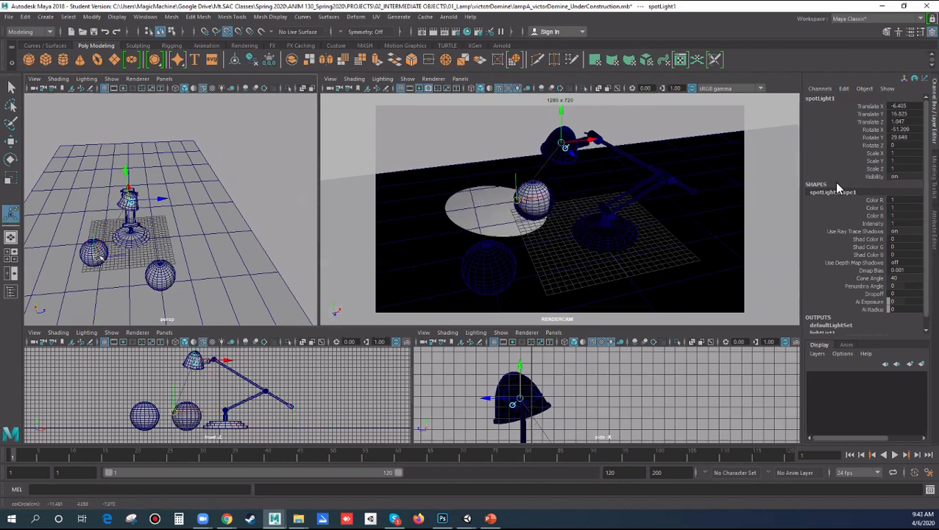
{"action": "scroll", "coordinate": [125, 263], "scroll_direction": "down", "scroll_amount": 2}
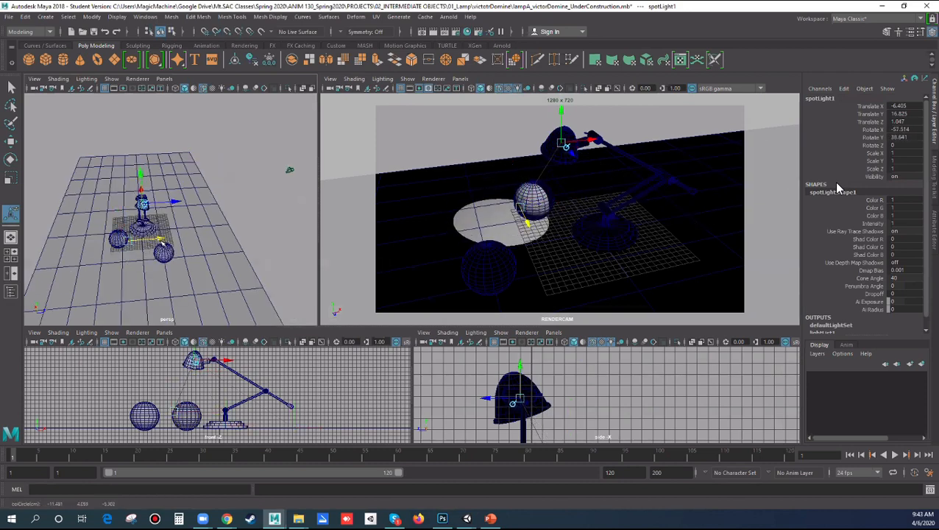
{"action": "left_click_drag", "start_coordinate": [289, 170], "coordinate": [290, 234], "text": "alt"}
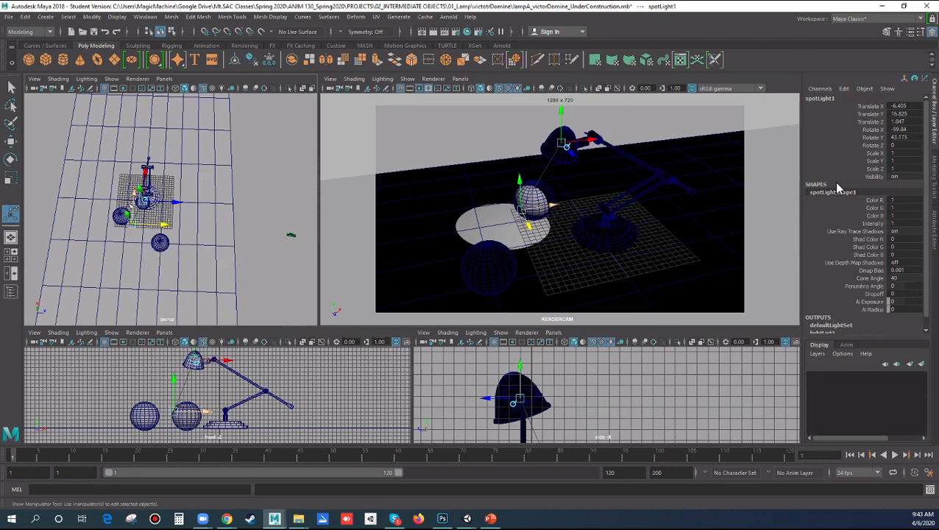
{"action": "left_click_drag", "start_coordinate": [144, 200], "coordinate": [145, 197]}
{"action": "left_click_drag", "start_coordinate": [175, 256], "coordinate": [258, 278], "text": "alt"}
{"action": "scroll", "coordinate": [532, 264], "scroll_direction": "up", "scroll_amount": 3}
{"action": "left_click_drag", "start_coordinate": [532, 263], "coordinate": [582, 294], "text": "alt"}
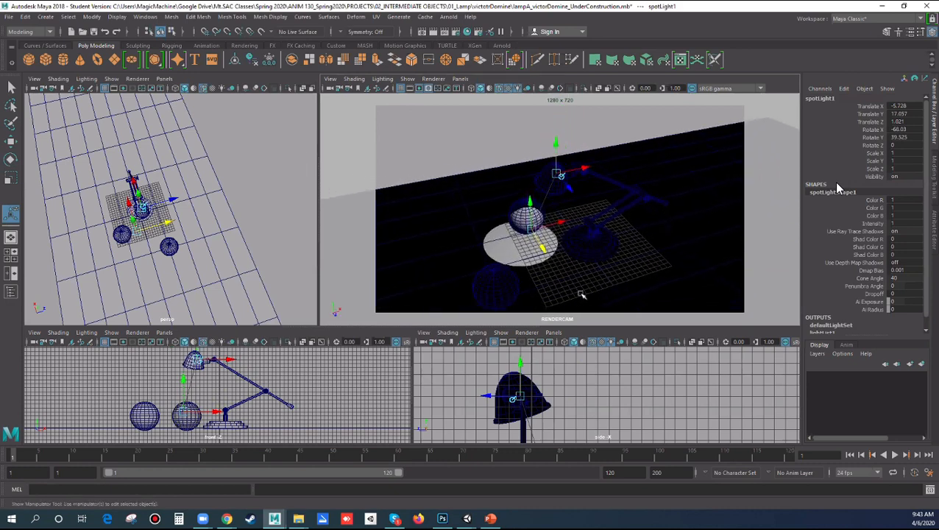
Widen the spot light's cone angle to about 70 and set its penumbra angle to about 8.7.
{"action": "key", "text": "ctrl+a"}
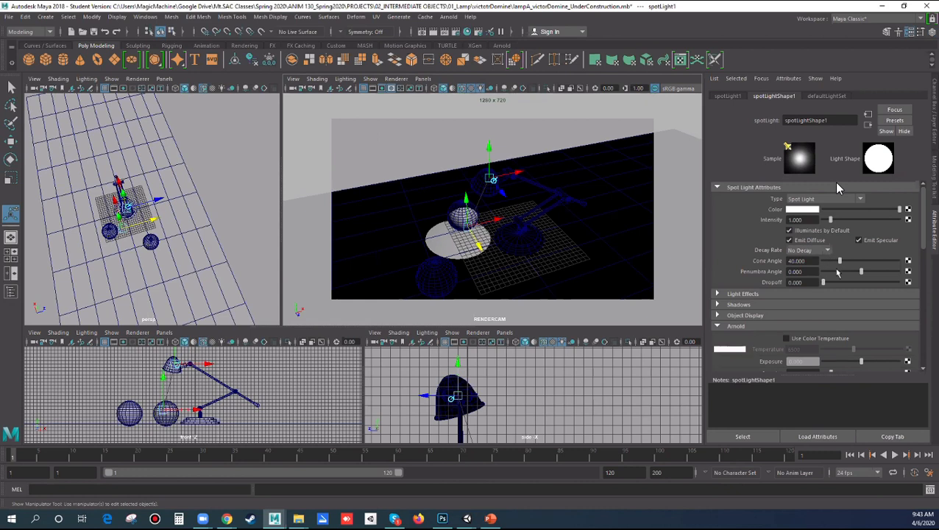
{"action": "left_click_drag", "start_coordinate": [839, 263], "coordinate": [894, 273]}
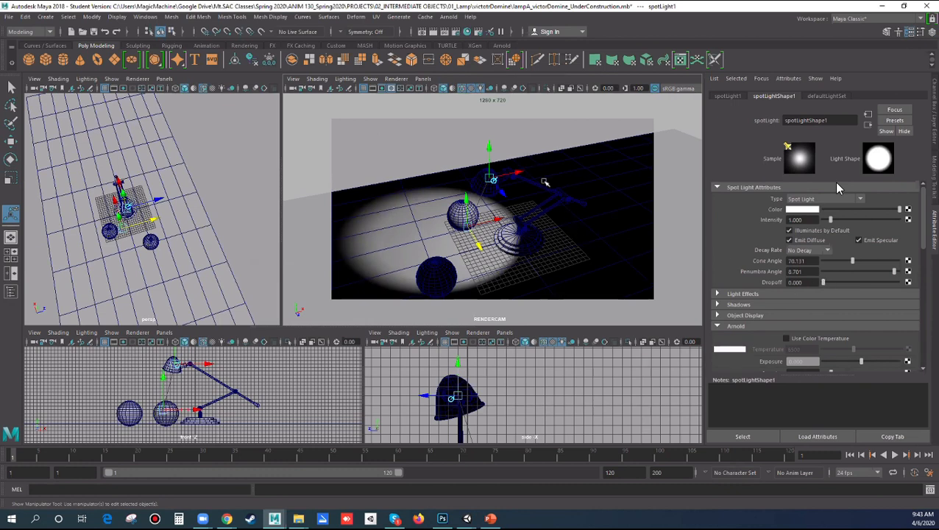
{"action": "left_click_drag", "start_coordinate": [549, 175], "coordinate": [608, 178], "text": "alt"}
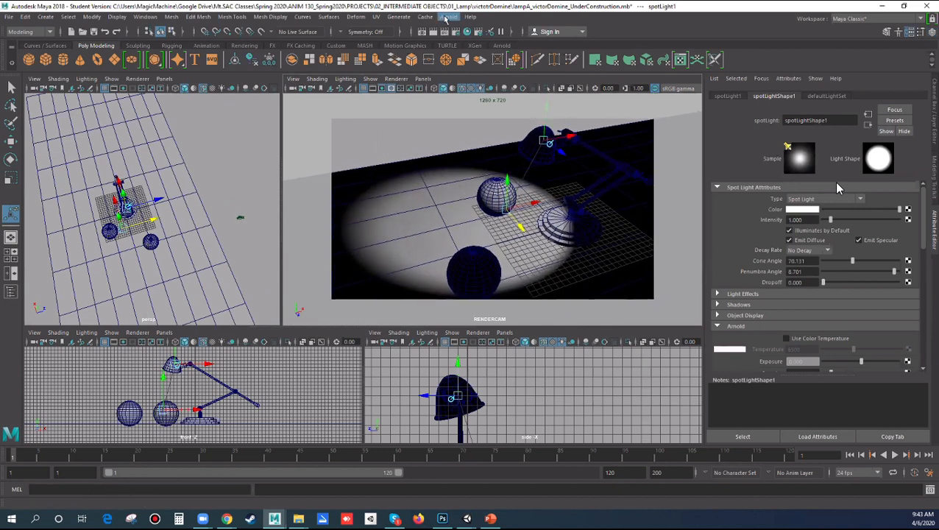
Open the Arnold RenderView, choose RENDERCAMShape as its camera, and start a live render beside the RENDERCAM view.
{"action": "left_click", "coordinate": [446, 17]}
{"action": "left_click", "coordinate": [471, 46]}
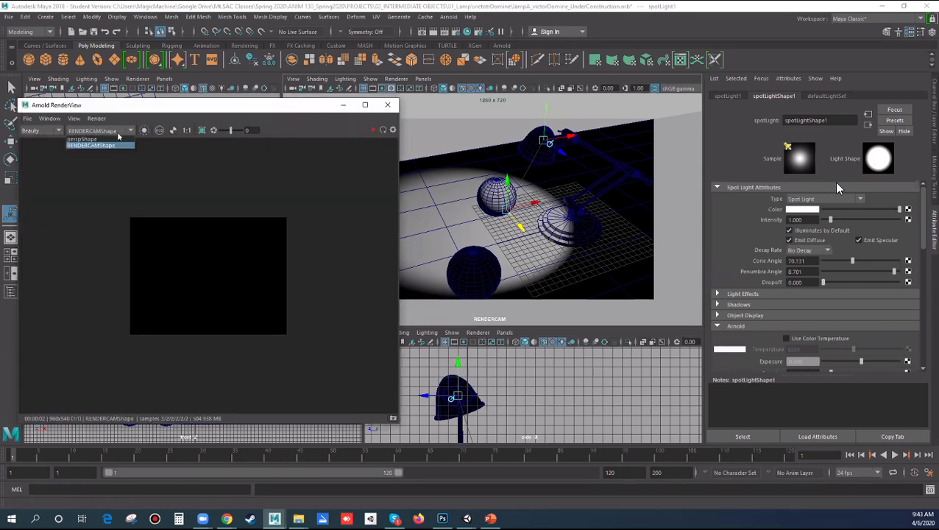
{"action": "left_click", "coordinate": [118, 132]}
{"action": "left_click", "coordinate": [113, 142]}
{"action": "left_click", "coordinate": [115, 134]}
{"action": "left_click", "coordinate": [93, 145]}
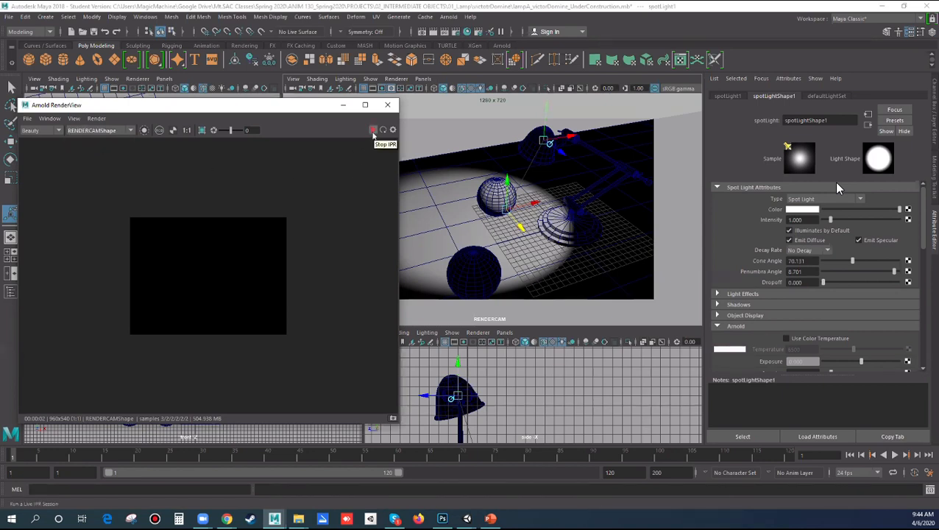
{"action": "left_click", "coordinate": [373, 131]}
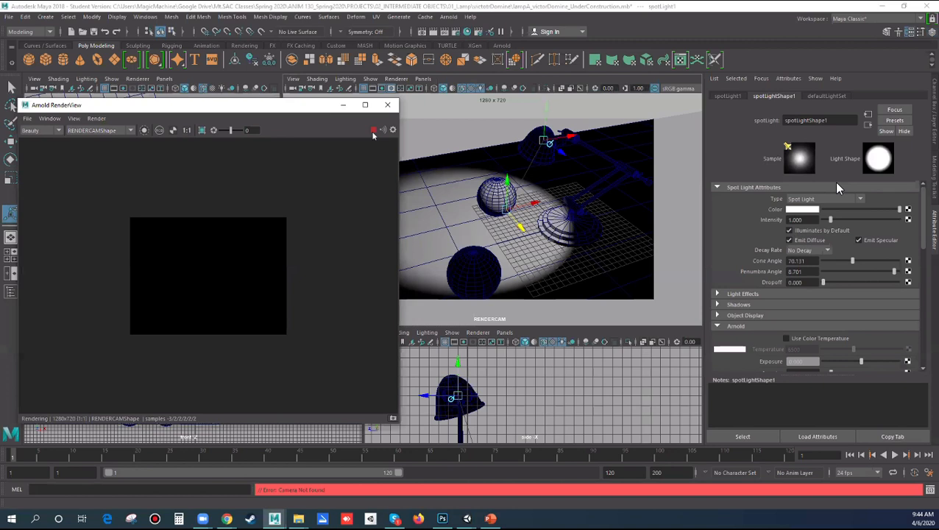
{"action": "left_click_drag", "start_coordinate": [261, 105], "coordinate": [283, 128]}
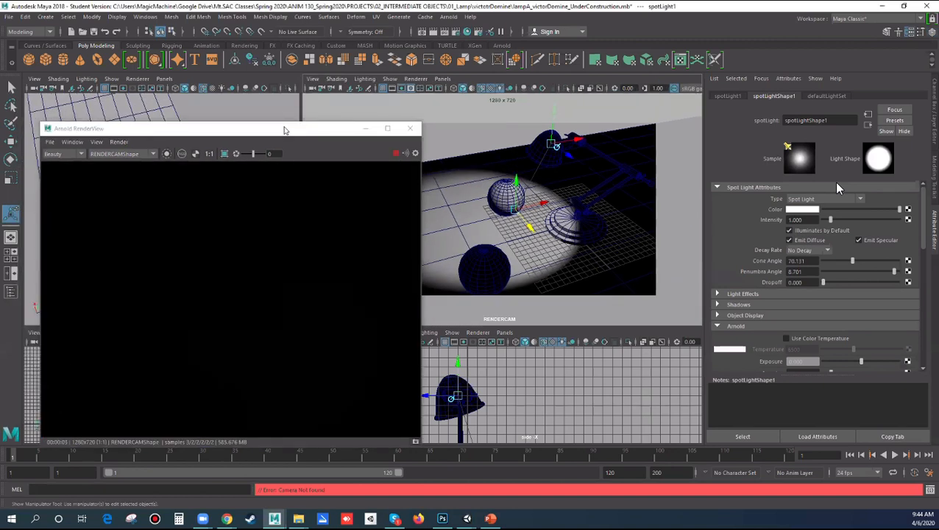
{"action": "left_click_drag", "start_coordinate": [94, 129], "coordinate": [87, 112]}
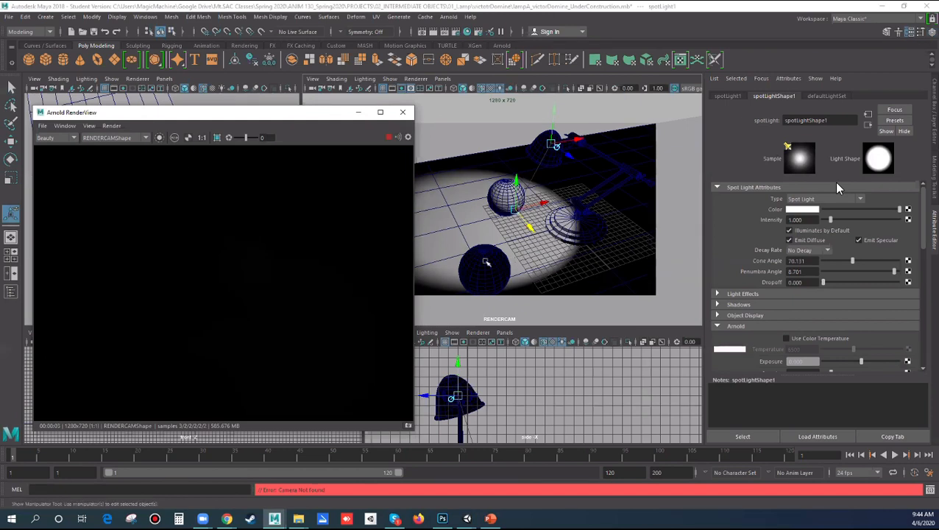
Set the spot light's intensity to 100.
{"action": "left_click", "coordinate": [798, 219]}
{"action": "key", "text": "ctrl+a"}
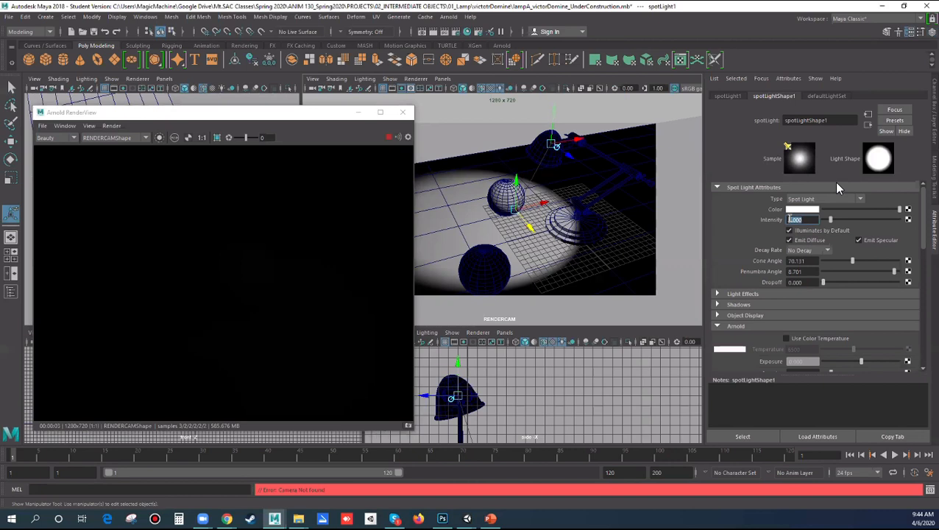
{"action": "type", "text": "100"}
{"action": "key", "text": "Return"}
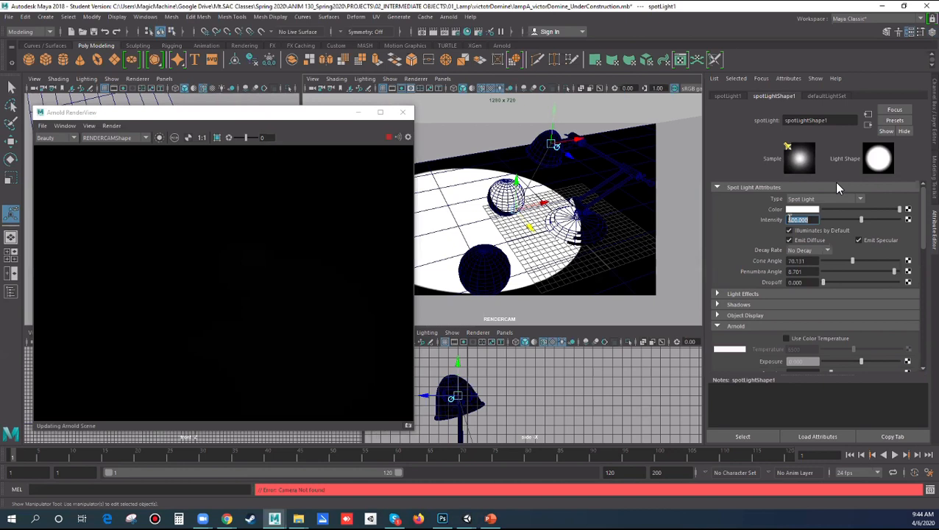
Raise the spot light's intensity to 500 and then to 800.
{"action": "type", "text": "500"}
{"action": "key", "text": "Return"}
{"action": "type", "text": "800"}
{"action": "key", "text": "Return"}
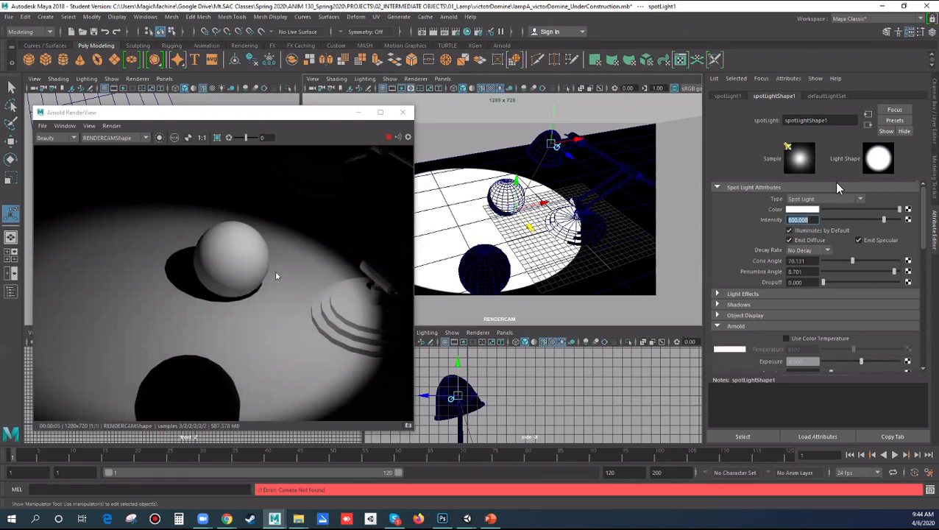
Test the spot light's Arnold exposure at a very high value, then bring it back to near zero.
{"action": "scroll", "coordinate": [926, 263], "scroll_direction": "down", "scroll_amount": 2}
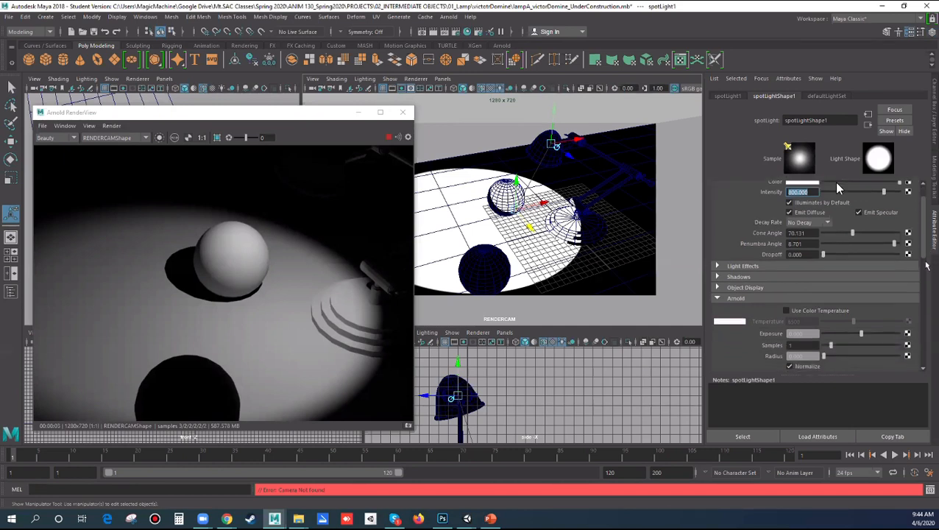
{"action": "scroll", "coordinate": [926, 265], "scroll_direction": "down", "scroll_amount": 3}
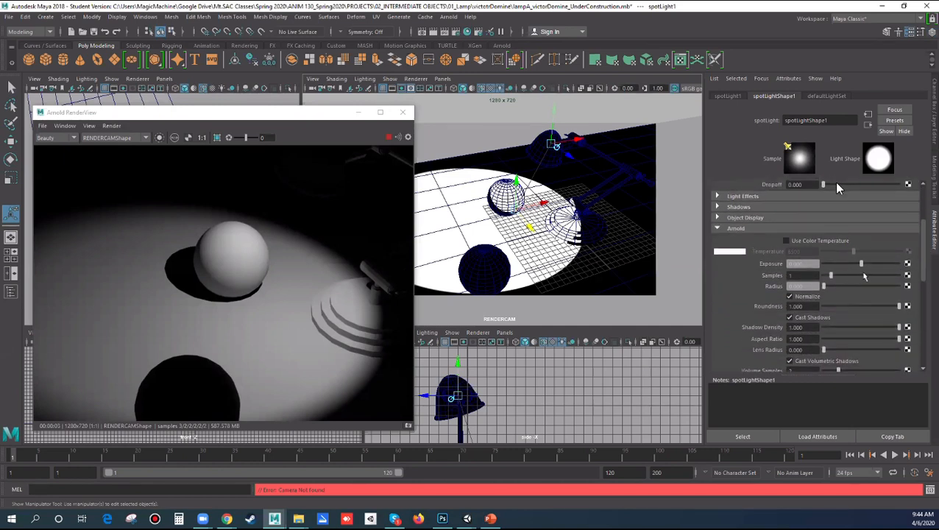
{"action": "left_click_drag", "start_coordinate": [862, 267], "coordinate": [905, 266]}
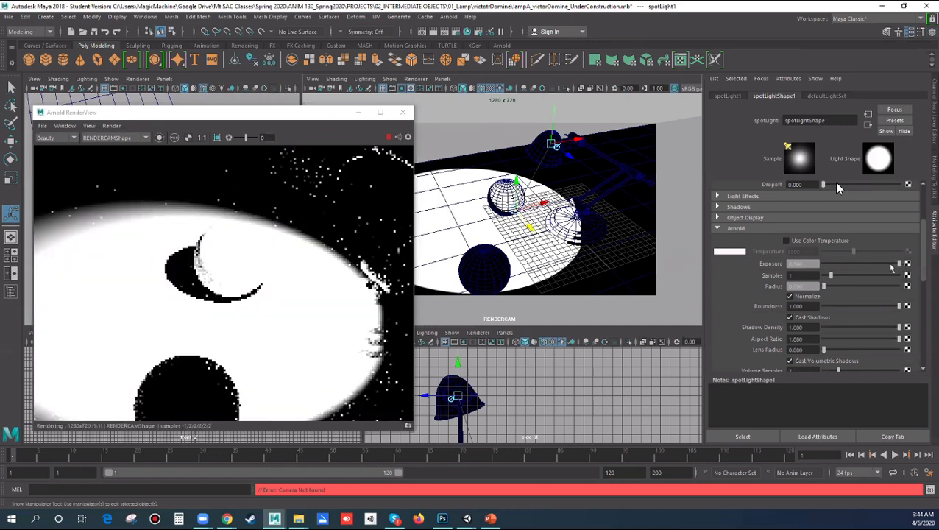
{"action": "left_click_drag", "start_coordinate": [891, 265], "coordinate": [858, 270]}
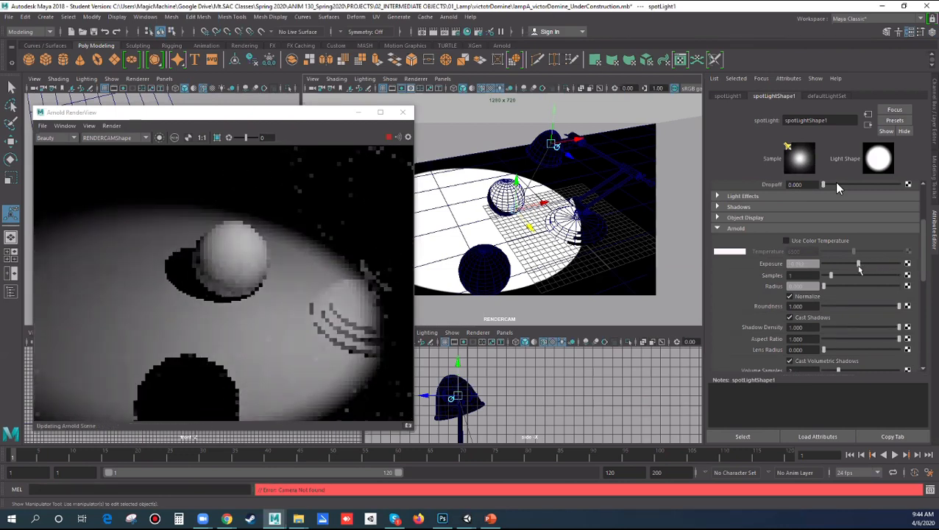
{"action": "left_click_drag", "start_coordinate": [858, 269], "coordinate": [862, 270]}
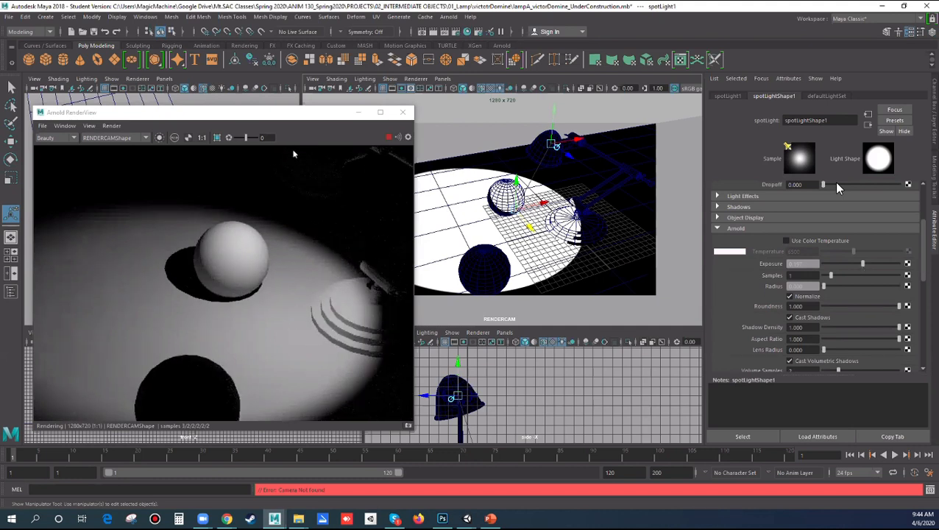
Shift the Arnold RenderView window down and reframe the RENDERCAM view slightly wider to include more of the lamp.
{"action": "left_click", "coordinate": [298, 124]}
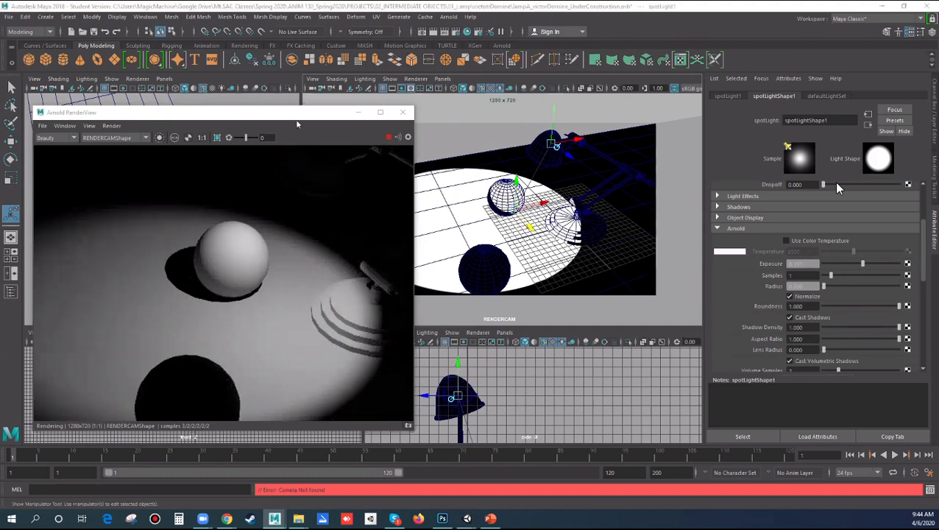
{"action": "left_click_drag", "start_coordinate": [297, 119], "coordinate": [303, 157]}
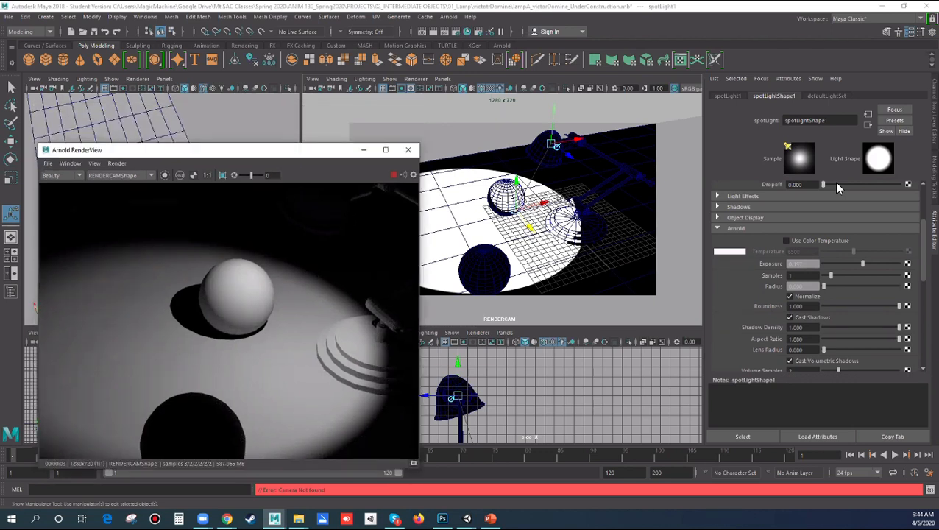
{"action": "right_click_drag", "start_coordinate": [578, 222], "coordinate": [556, 216], "text": "alt"}
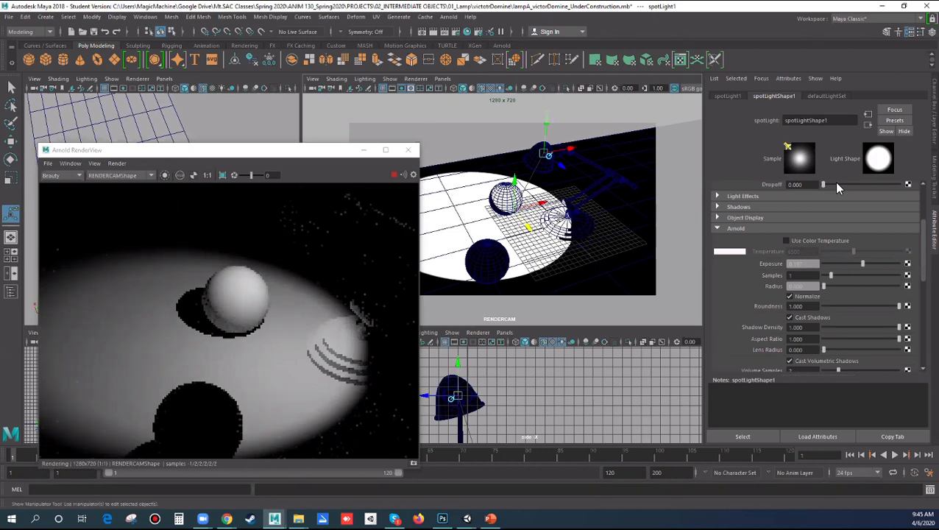
{"action": "middle_click_drag", "start_coordinate": [556, 216], "coordinate": [551, 227], "text": "alt"}
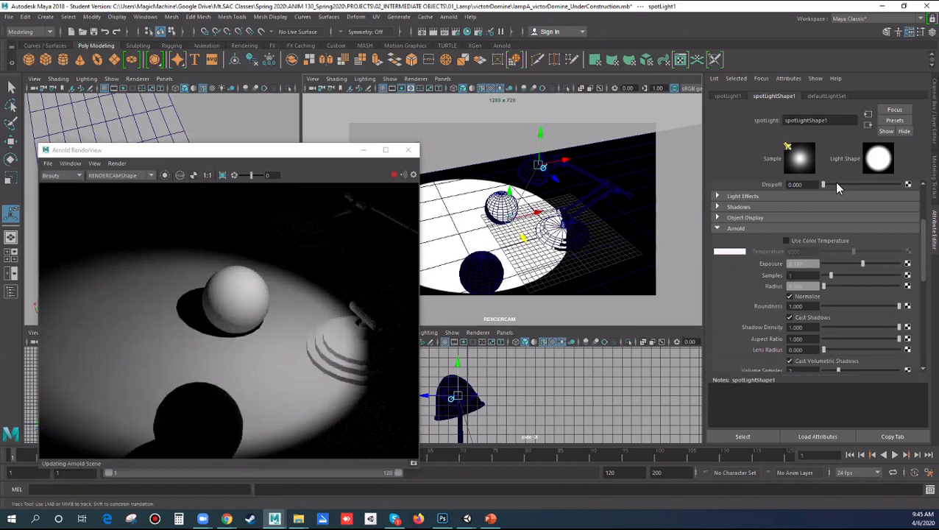
{"action": "middle_click_drag", "start_coordinate": [551, 227], "coordinate": [551, 230], "text": "alt"}
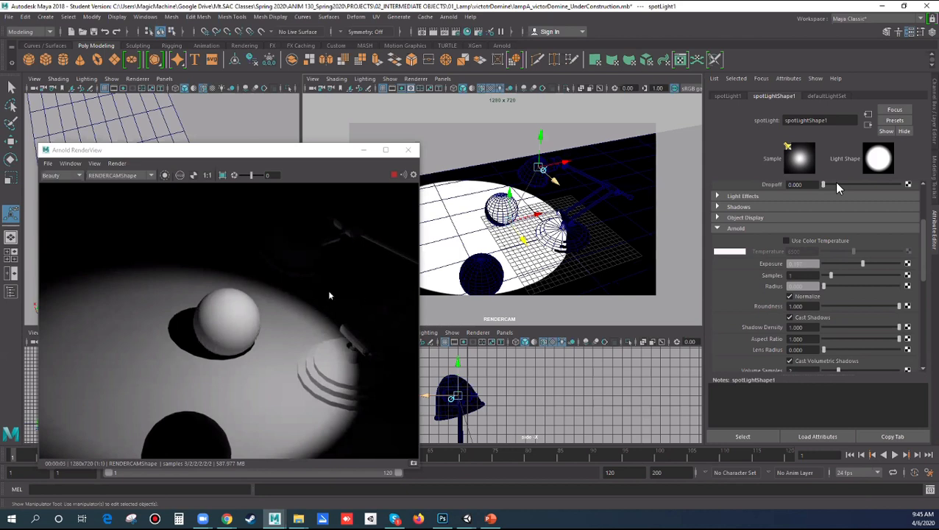
Compare the spot light's Arnold Max Bounces at 3 and 0, then set it to 1.
{"action": "left_click_drag", "start_coordinate": [926, 273], "coordinate": [925, 315]}
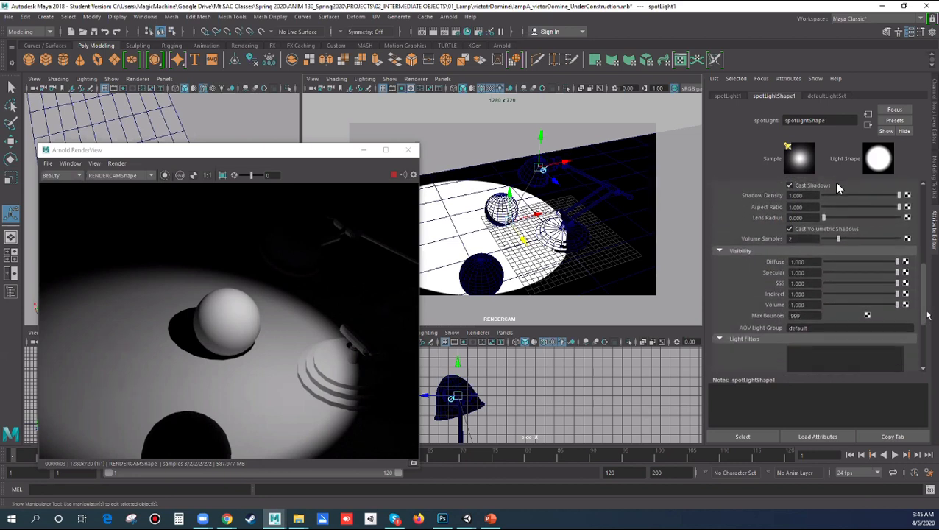
{"action": "double_click", "coordinate": [794, 316]}
{"action": "type", "text": "1"}
{"action": "double_click", "coordinate": [799, 315]}
{"action": "type", "text": "3"}
{"action": "key", "text": "Return"}
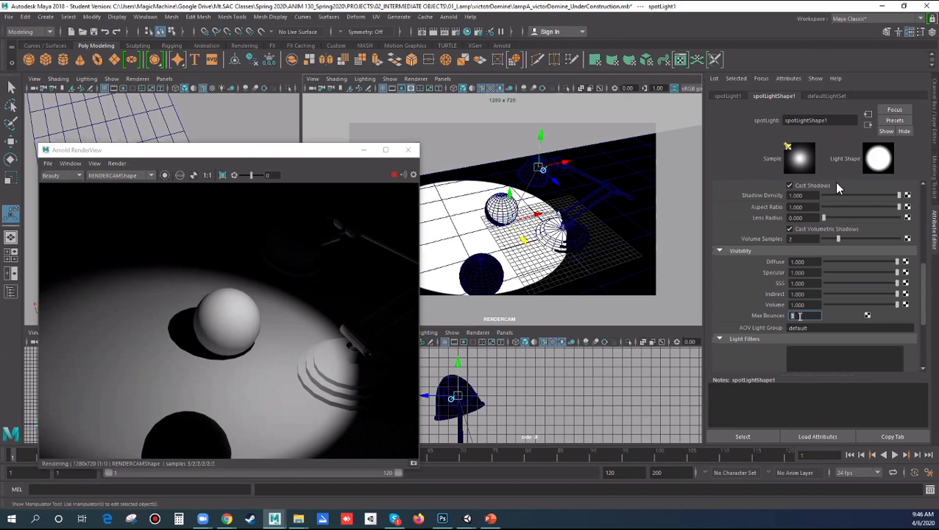
{"action": "type", "text": "1"}
{"action": "key", "text": "Return"}
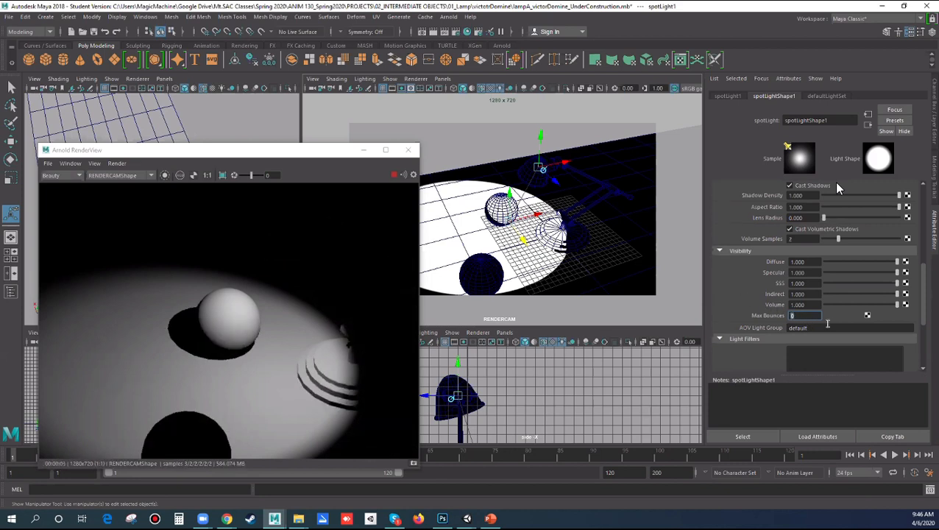
{"action": "type", "text": "1"}
{"action": "key", "text": "Return"}
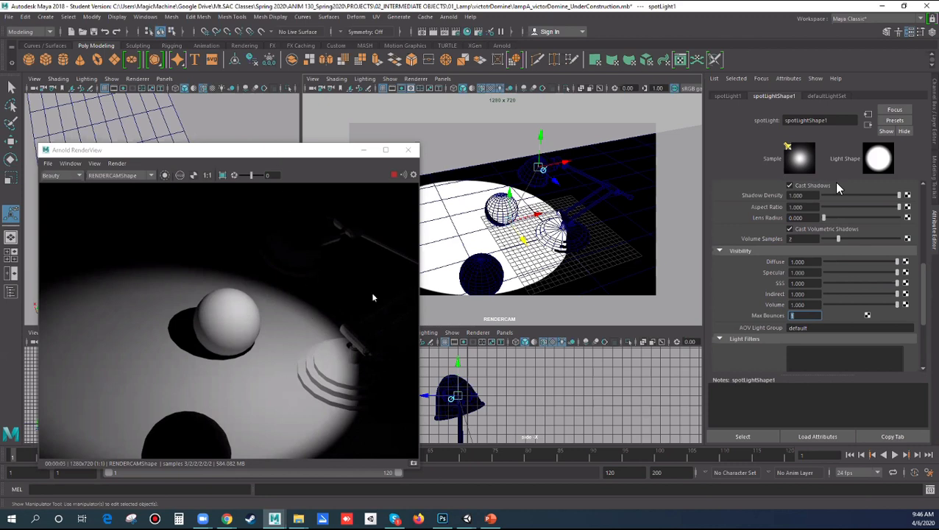
Enlarge the Arnold RenderView window and set its test resolution to Fit Window Size.
{"action": "left_click_drag", "start_coordinate": [324, 150], "coordinate": [348, 110]}
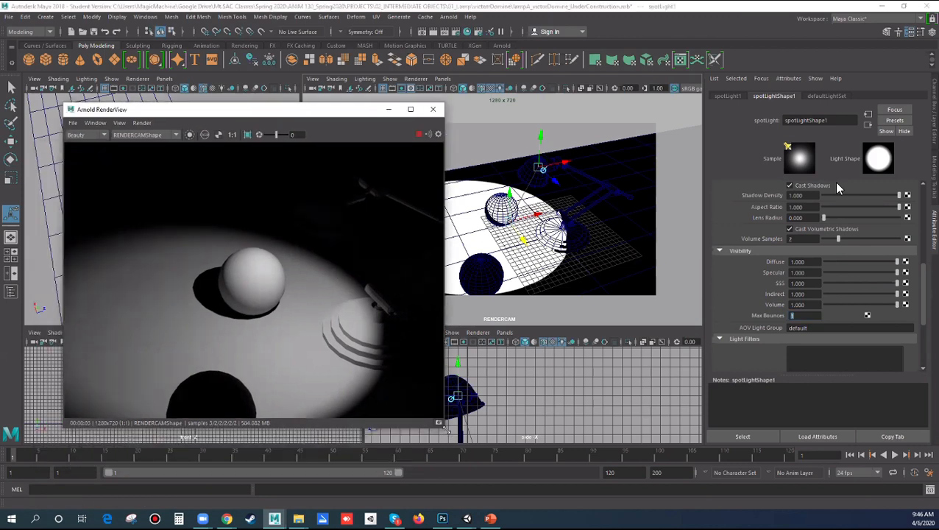
{"action": "left_click_drag", "start_coordinate": [445, 430], "coordinate": [583, 456]}
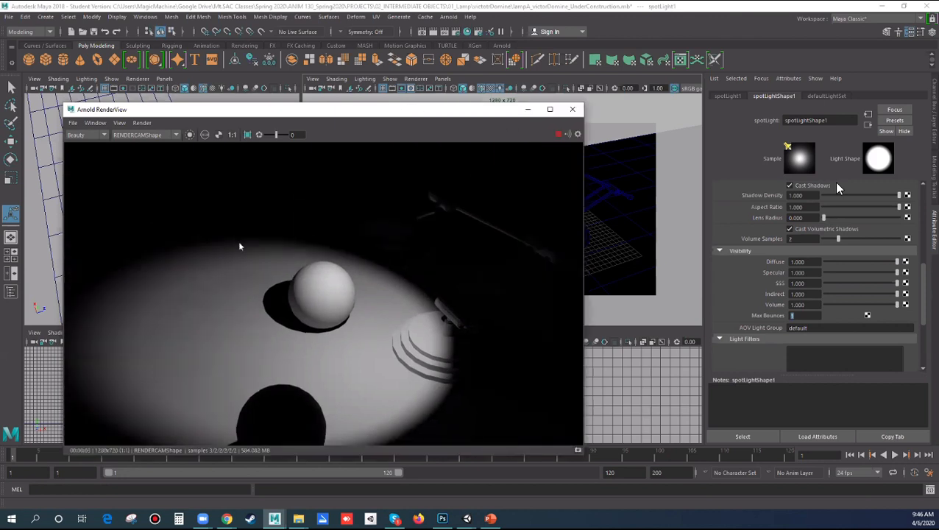
{"action": "left_click", "coordinate": [115, 123]}
{"action": "mouse_move", "coordinate": [148, 216]}
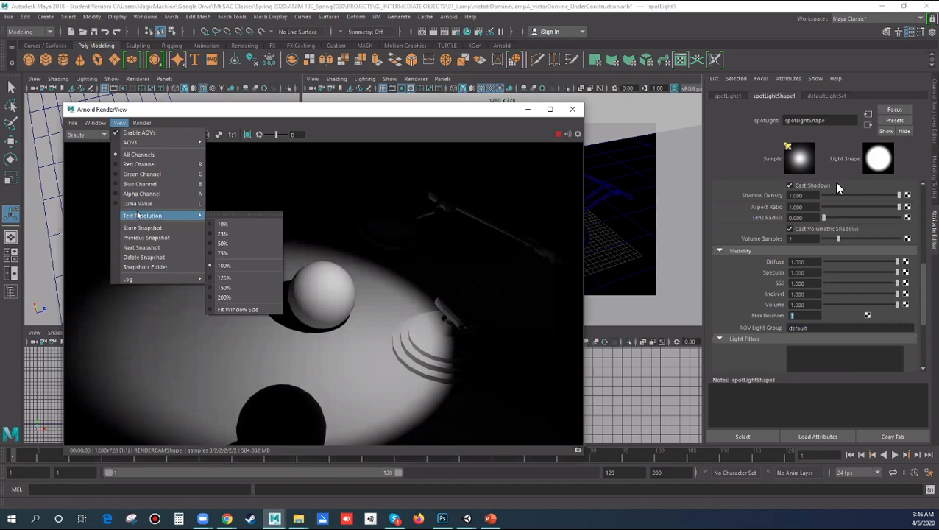
{"action": "left_click", "coordinate": [228, 310]}
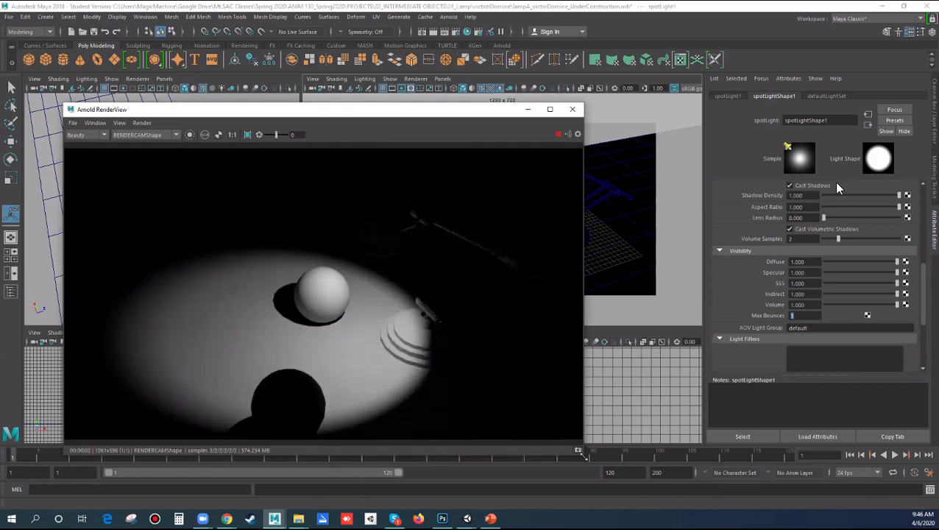
Shrink the Arnold RenderView to a small window and move it clear of the perspective view.
{"action": "left_click_drag", "start_coordinate": [584, 455], "coordinate": [308, 273]}
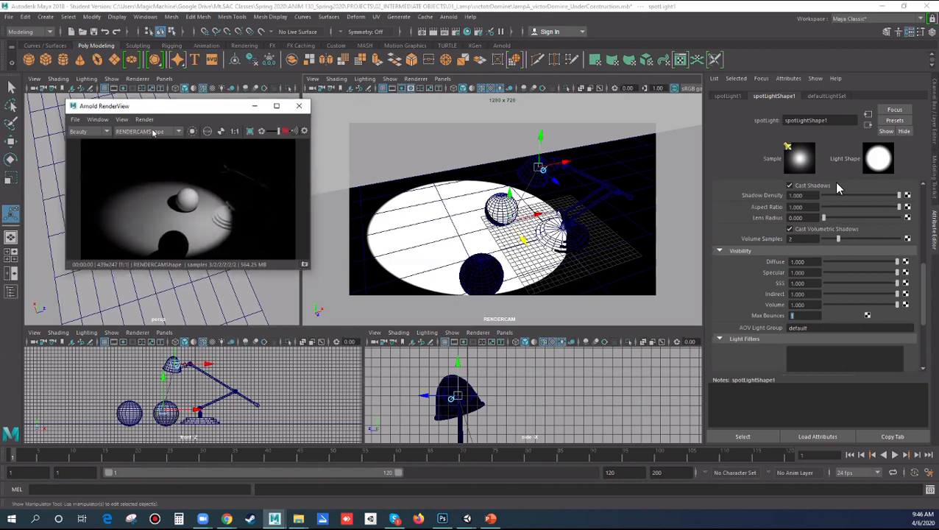
{"action": "left_click", "coordinate": [122, 120]}
{"action": "mouse_move", "coordinate": [141, 212]}
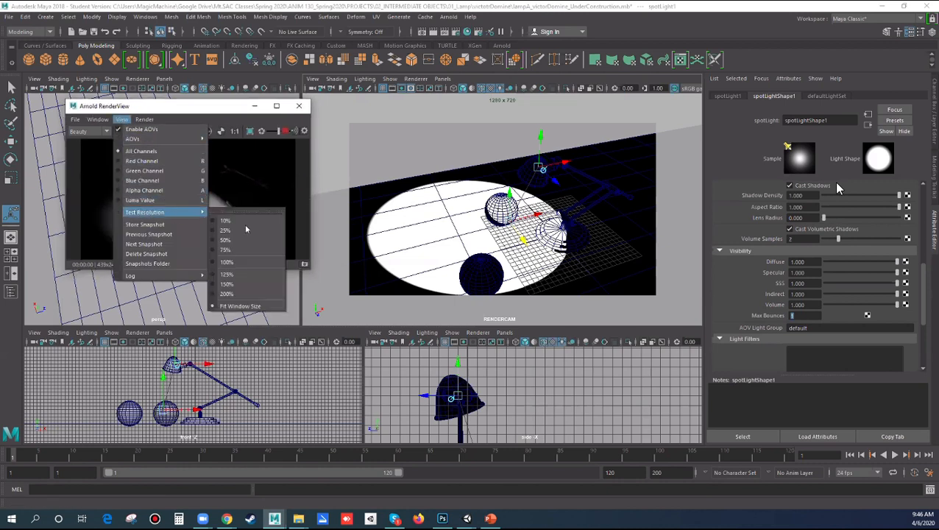
{"action": "left_click", "coordinate": [236, 108]}
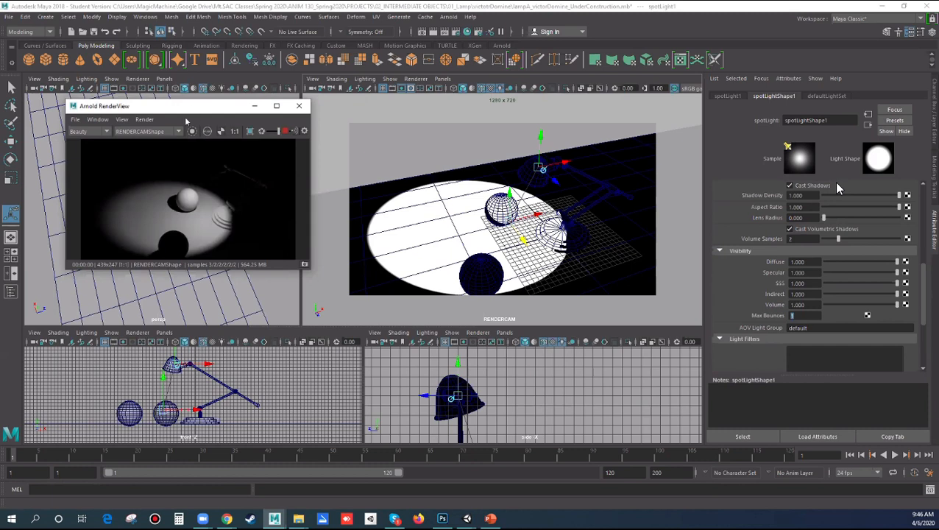
{"action": "left_click_drag", "start_coordinate": [195, 111], "coordinate": [184, 109]}
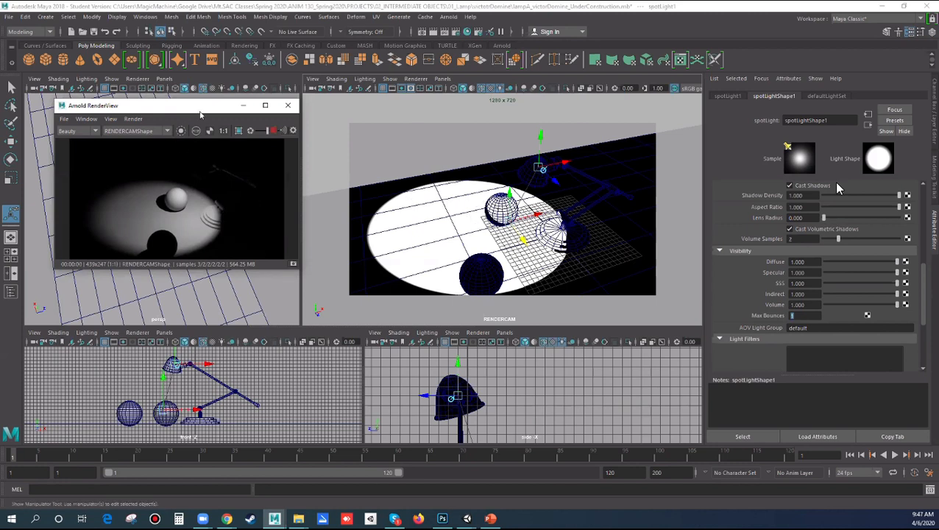
{"action": "left_click_drag", "start_coordinate": [200, 114], "coordinate": [584, 218]}
Reframe the perspective view around the lamp and spheres and create a directional light in the scene.
{"action": "left_click_drag", "start_coordinate": [141, 266], "coordinate": [251, 139], "text": "alt"}
{"action": "left_click_drag", "start_coordinate": [142, 235], "coordinate": [88, 245], "text": "alt"}
{"action": "right_click_drag", "start_coordinate": [110, 247], "coordinate": [177, 249], "text": "alt"}
{"action": "mouse_move", "coordinate": [178, 249]}
{"action": "left_mouse_down", "text": "alt"}
{"action": "mouse_move", "coordinate": [205, 263]}
{"action": "mouse_move", "coordinate": [191, 261]}
{"action": "left_mouse_up", "text": "alt"}
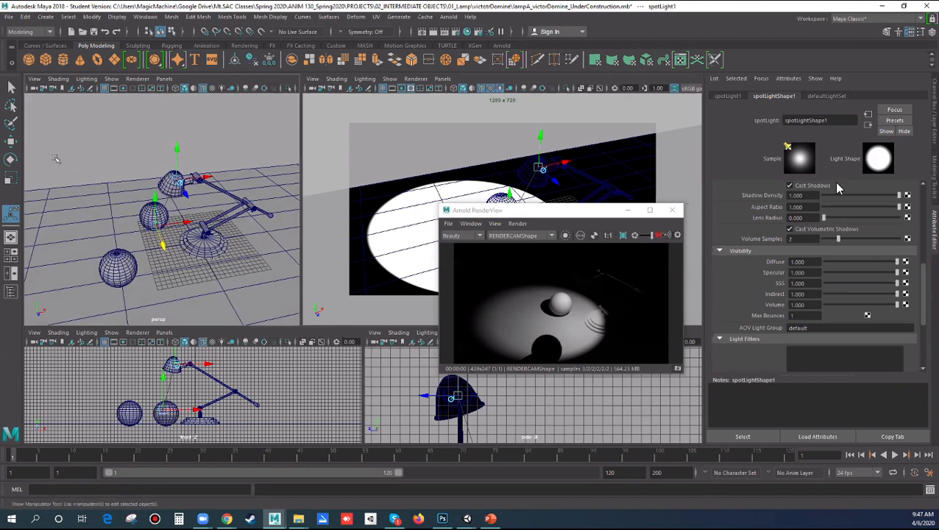
{"action": "middle_click_drag", "start_coordinate": [115, 182], "coordinate": [134, 173], "text": "alt"}
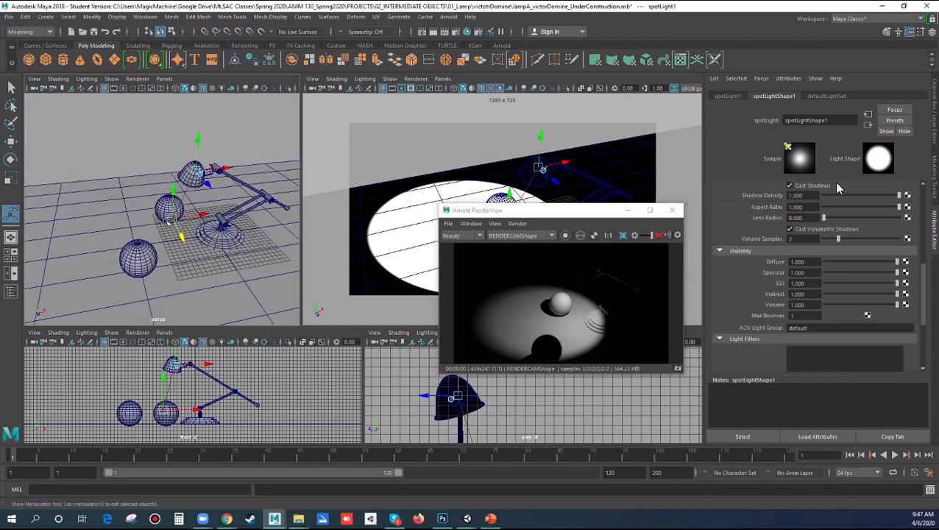
{"action": "key", "text": "space"}
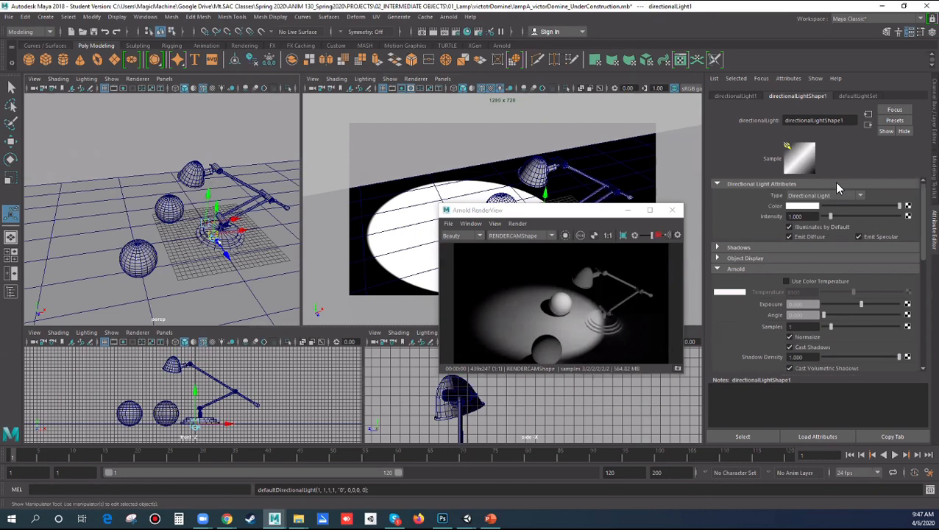
Move the directional light up and away from the lamp, and scale its icon up about 18 times.
{"action": "key", "text": "w"}
{"action": "middle_click_drag", "start_coordinate": [135, 168], "coordinate": [101, 145]}
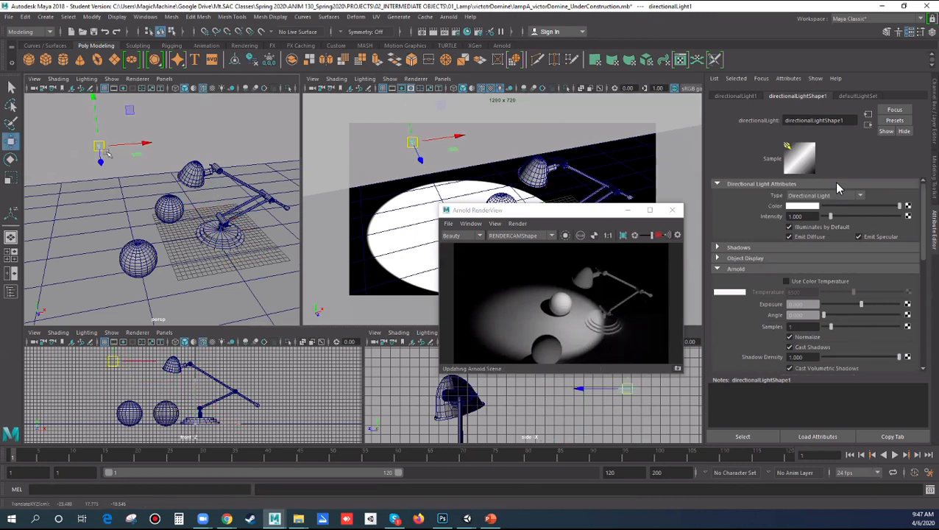
{"action": "key", "text": "r"}
{"action": "middle_click_drag", "start_coordinate": [169, 168], "coordinate": [166, 189]}
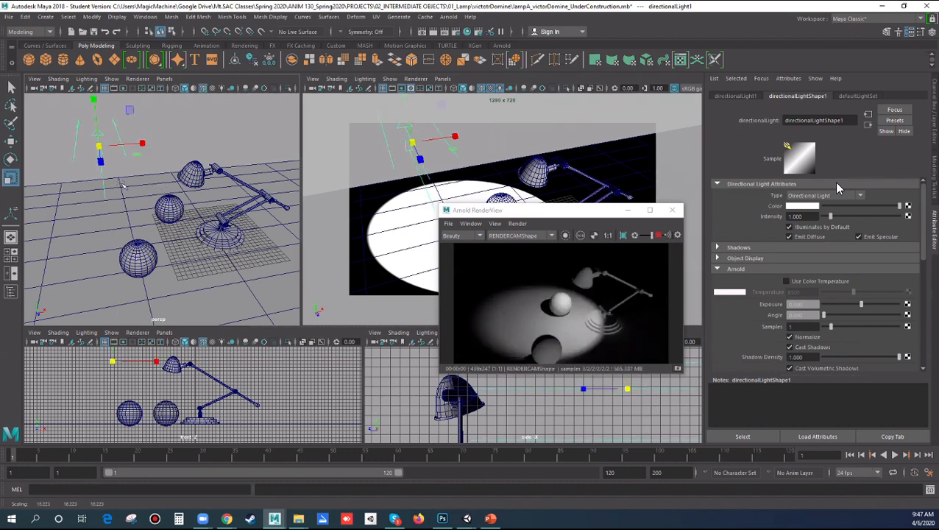
Rotate the directional light so it shines diagonally down across the spheres and lamp.
{"action": "key", "text": "e"}
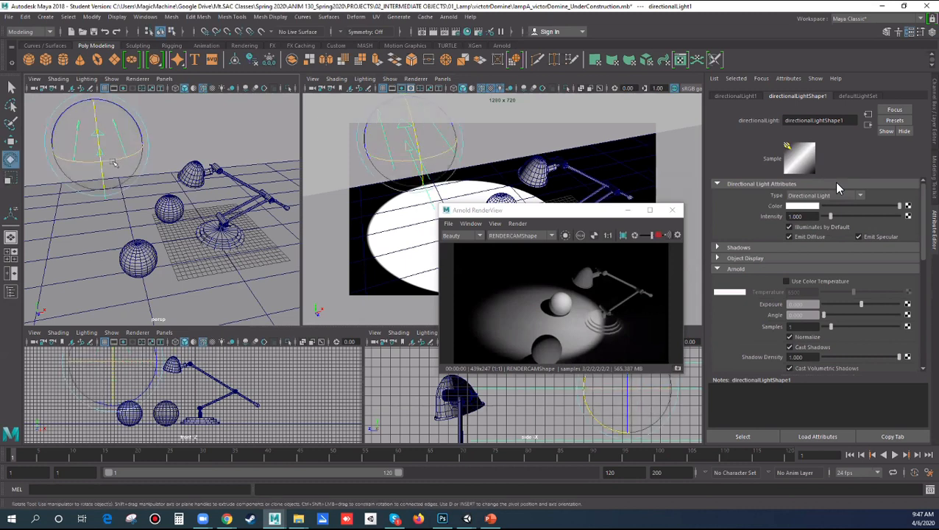
{"action": "left_click_drag", "start_coordinate": [111, 155], "coordinate": [70, 118]}
{"action": "mouse_move", "coordinate": [68, 114]}
{"action": "left_mouse_down"}
{"action": "mouse_move", "coordinate": [49, 118]}
{"action": "mouse_move", "coordinate": [58, 107]}
{"action": "left_mouse_up"}
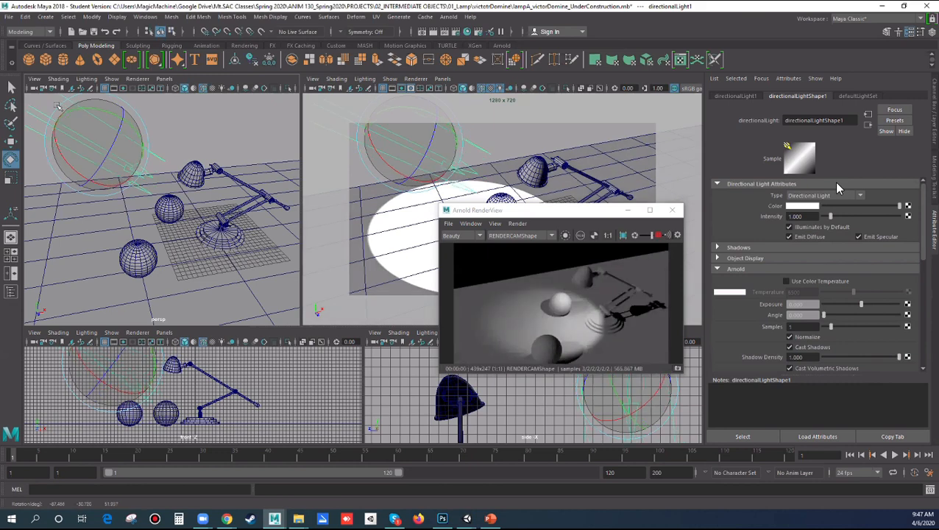
{"action": "left_click_drag", "start_coordinate": [58, 106], "coordinate": [58, 105]}
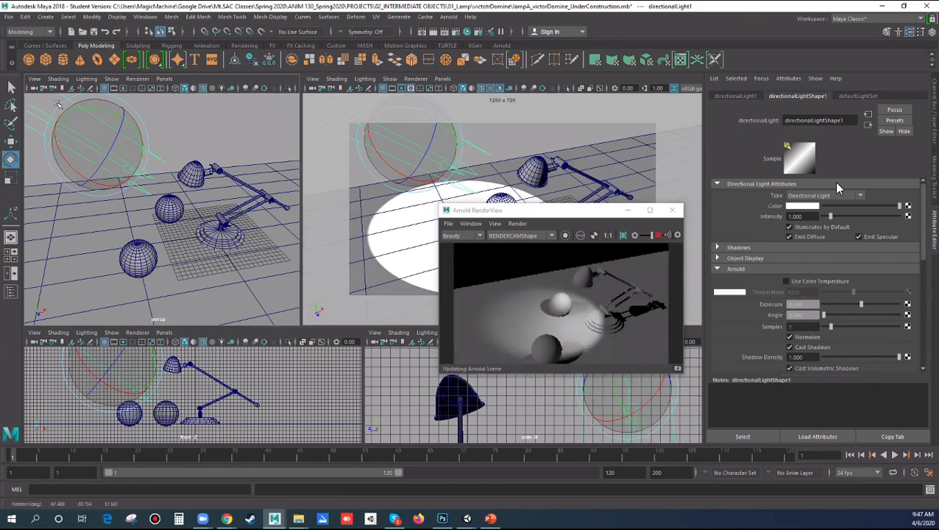
Move the directional light across the scene to the near side, beside the front sphere.
{"action": "left_click_drag", "start_coordinate": [163, 245], "coordinate": [199, 275], "text": "alt"}
{"action": "key", "text": "w"}
{"action": "left_click_drag", "start_coordinate": [96, 238], "coordinate": [211, 242]}
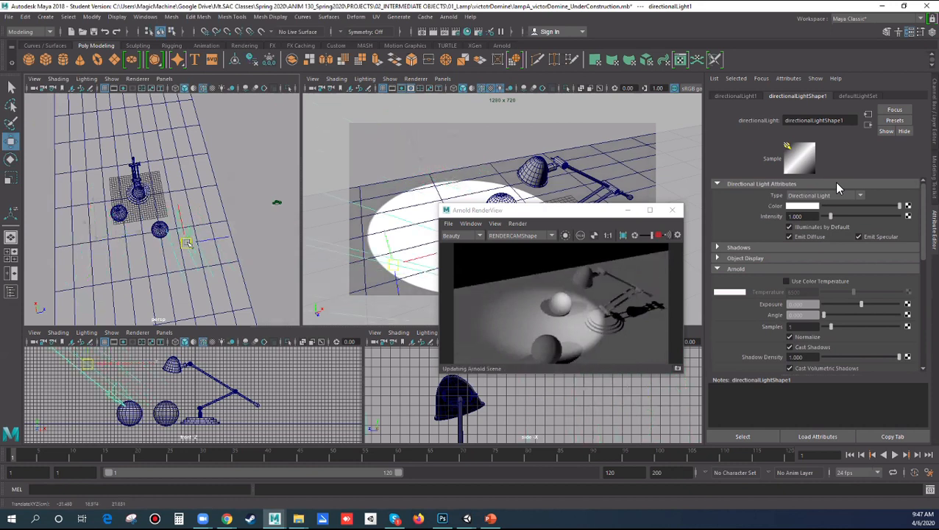
Re-aim the directional light at the lamp and spheres by rotating it, undoing the first rotation and making a smaller adjustment.
{"action": "key", "text": "e"}
{"action": "left_click_drag", "start_coordinate": [208, 268], "coordinate": [239, 256]}
{"action": "key", "text": "ctrl+z"}
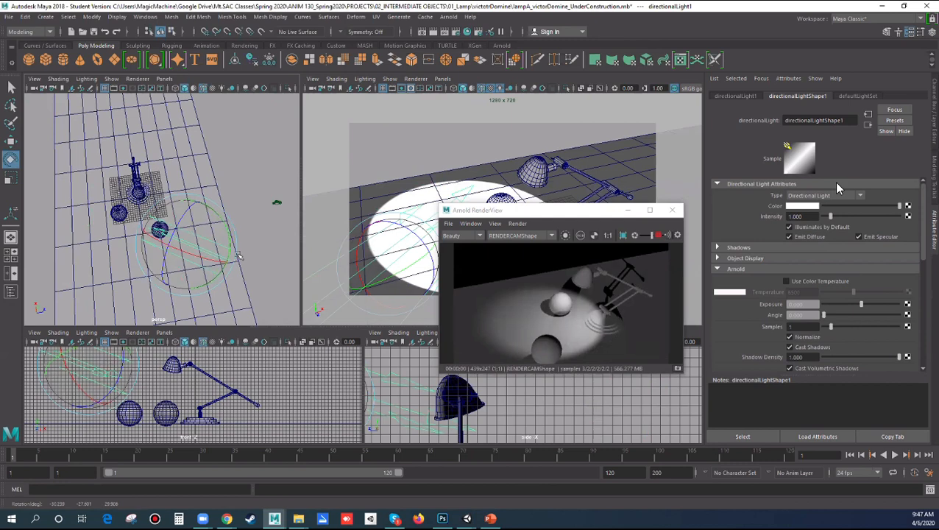
{"action": "left_click_drag", "start_coordinate": [158, 237], "coordinate": [80, 224], "text": "alt"}
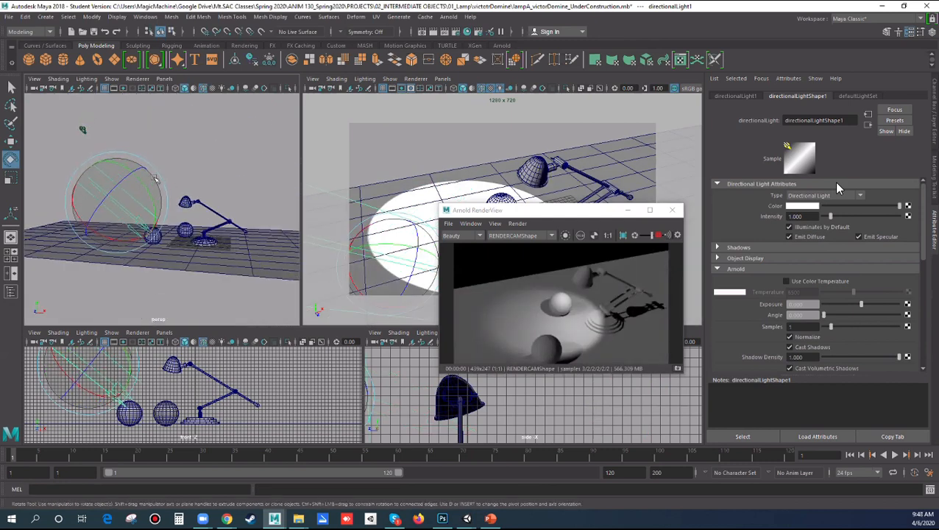
{"action": "left_click_drag", "start_coordinate": [159, 170], "coordinate": [159, 172]}
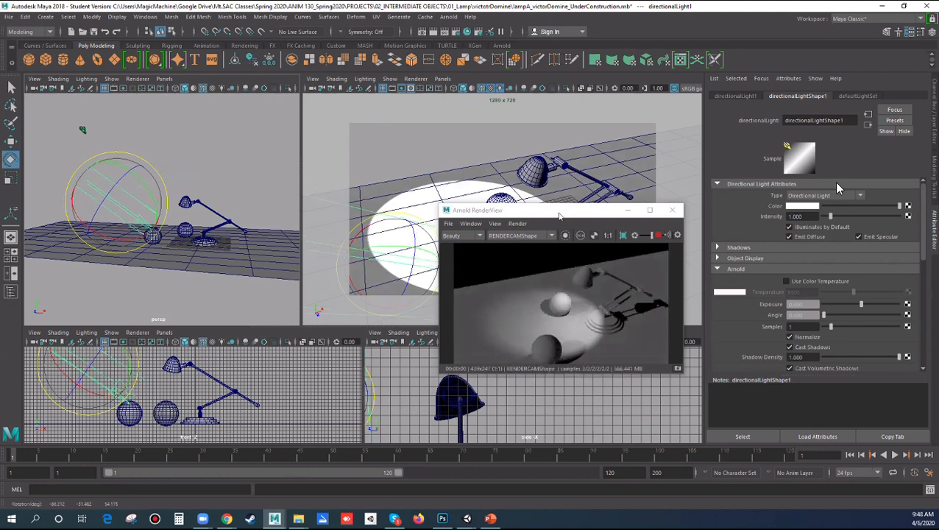
Lower the directional light's intensity to 0 while checking the effect in the Arnold render.
{"action": "left_click_drag", "start_coordinate": [559, 216], "coordinate": [447, 213]}
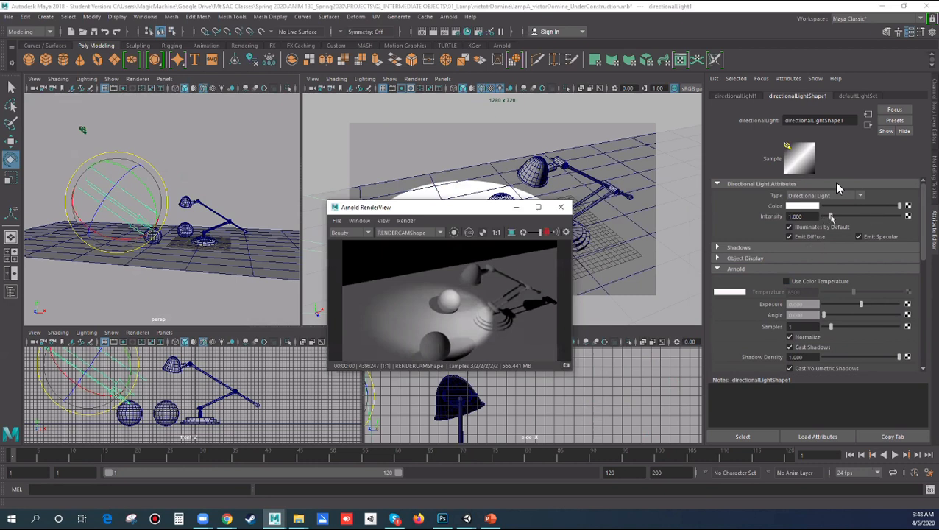
{"action": "left_click_drag", "start_coordinate": [830, 216], "coordinate": [821, 219]}
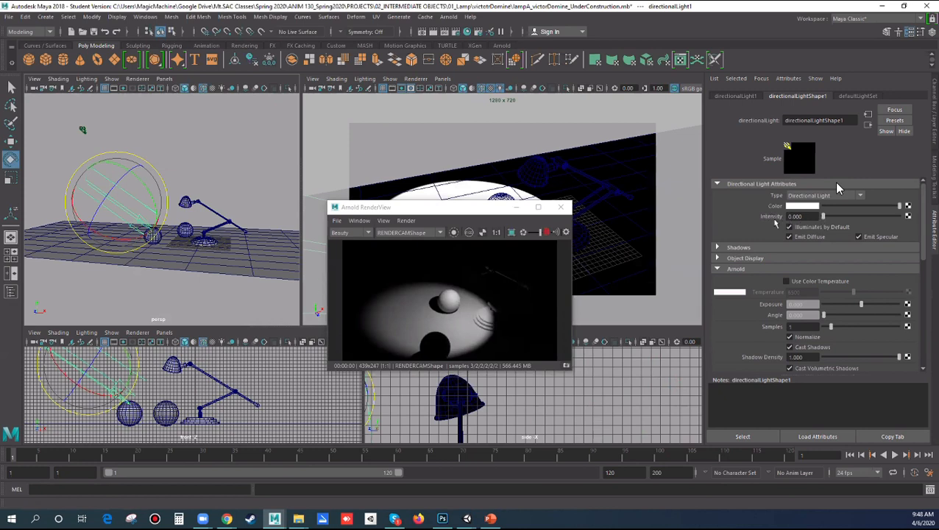
{"action": "left_click", "coordinate": [812, 216]}
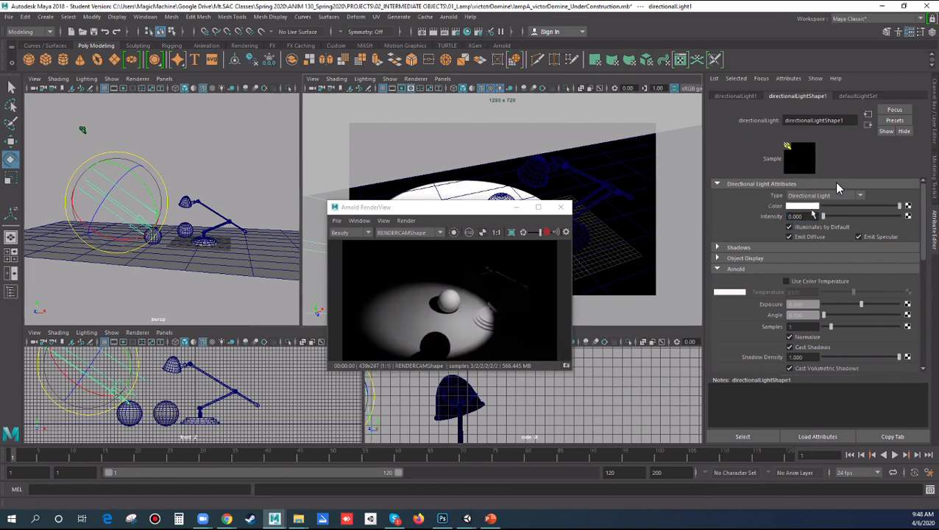
Set the directional light's intensity to 0.2 and place the Arnold render window between the perspective and RENDERCAM views.
{"action": "key", "text": "ctrl+a"}
{"action": "left_click", "coordinate": [884, 224]}
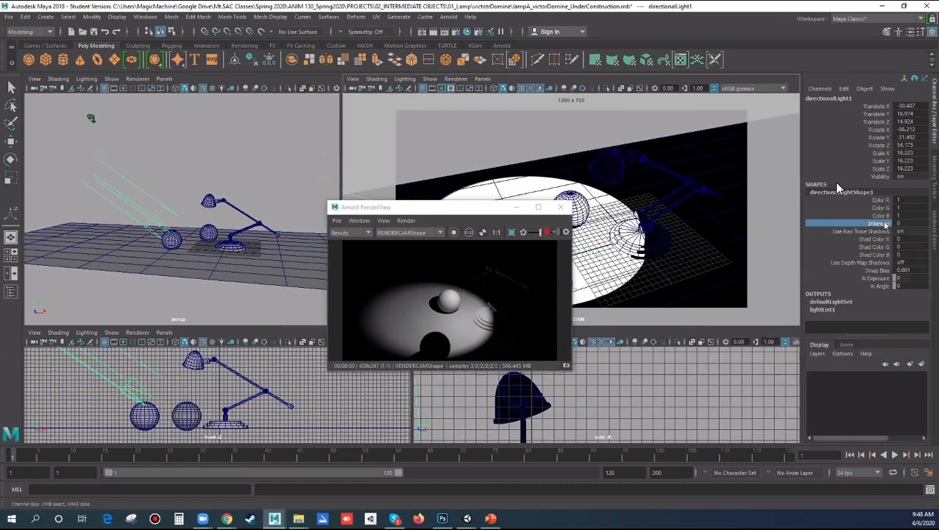
{"action": "middle_click_drag", "start_coordinate": [775, 217], "coordinate": [776, 217]}
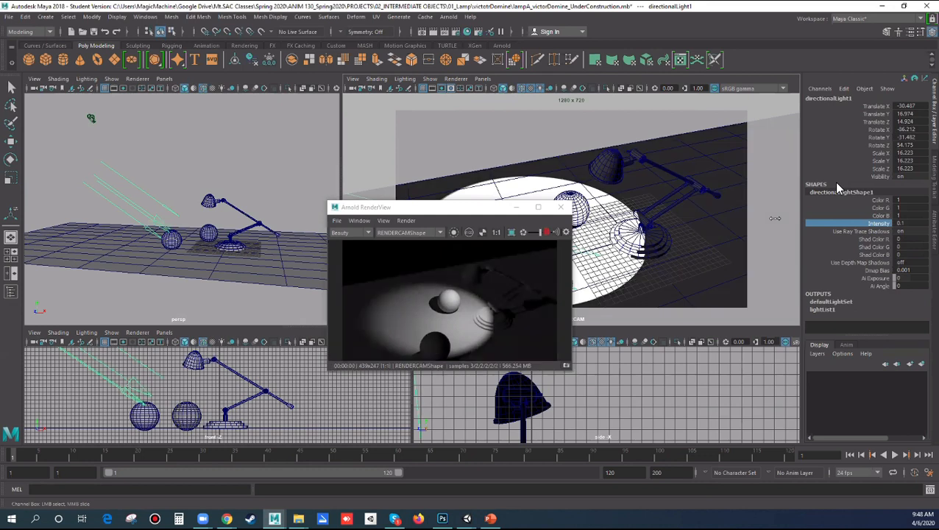
{"action": "middle_click_drag", "start_coordinate": [775, 218], "coordinate": [776, 218]}
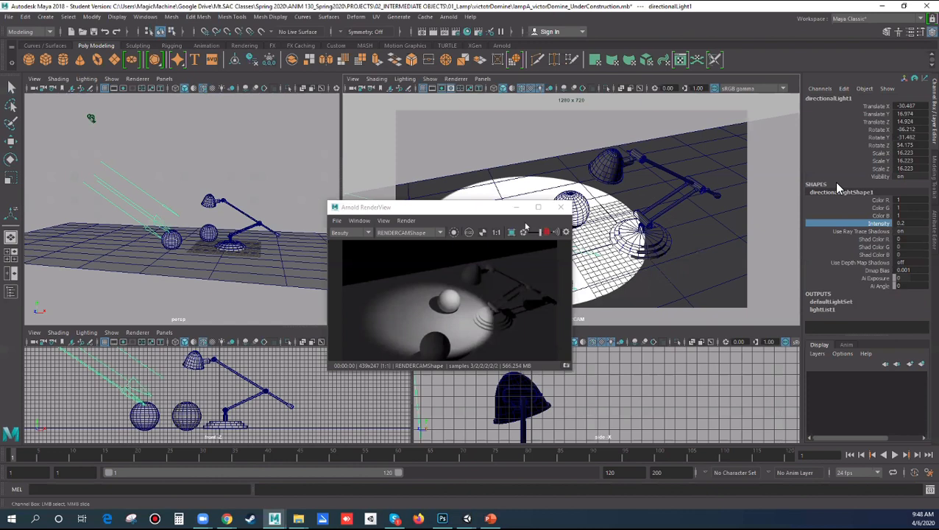
{"action": "left_click_drag", "start_coordinate": [434, 207], "coordinate": [189, 118]}
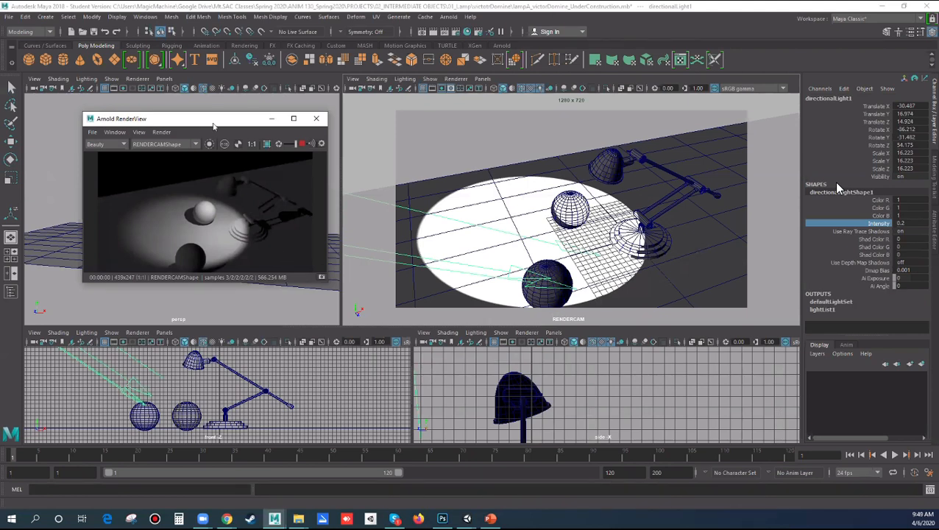
{"action": "left_click_drag", "start_coordinate": [211, 125], "coordinate": [372, 144]}
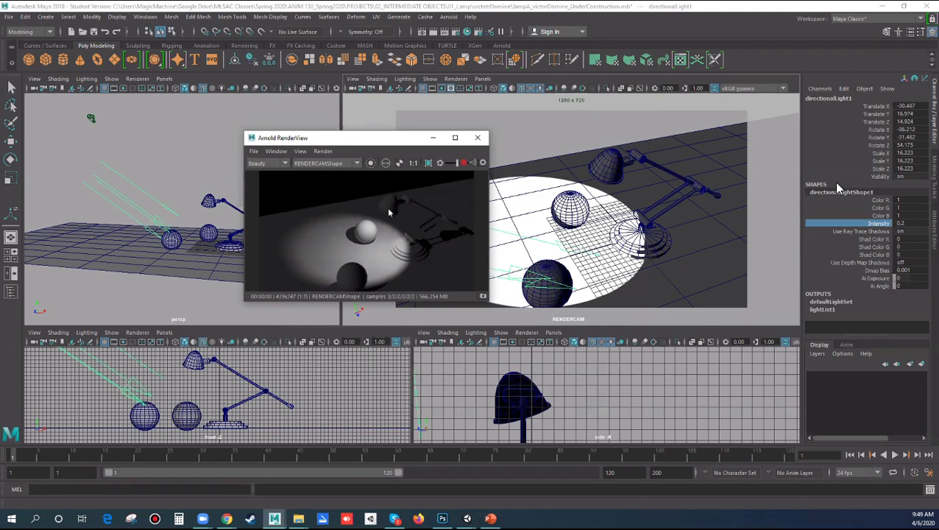
Try rotating the directional light to about -7 degrees in X, and undo that rotation.
{"action": "key", "text": "e"}
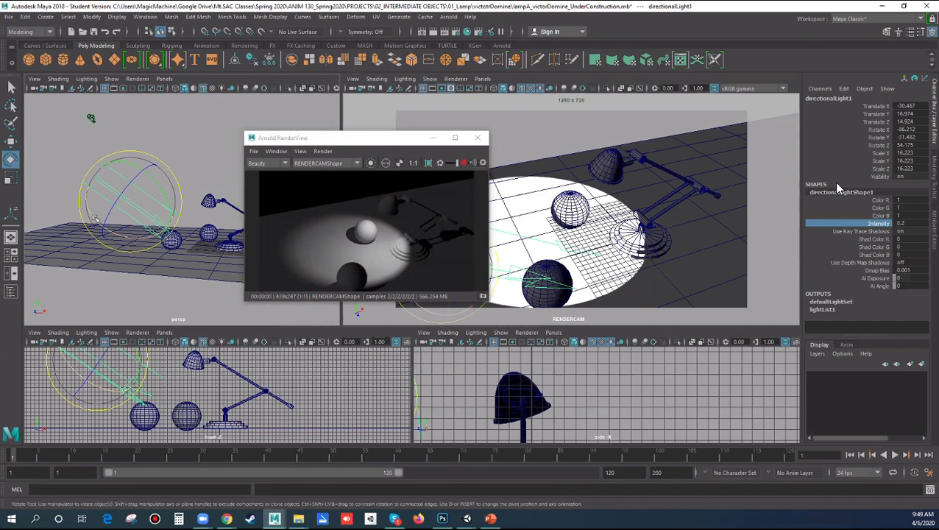
{"action": "left_click_drag", "start_coordinate": [97, 219], "coordinate": [147, 247]}
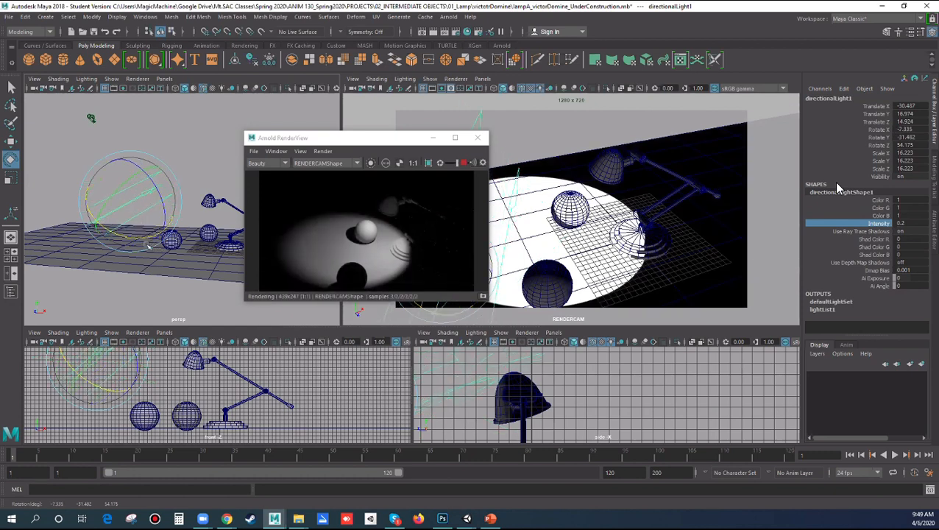
{"action": "key", "text": "ctrl+z"}
Reset the directional light's rotation to 0 on all axes and re-aim it to about -40, -16 and -6 degrees in X, Y and Z.
{"action": "left_click_drag", "start_coordinate": [913, 144], "coordinate": [914, 145]}
{"action": "type", "text": "0"}
{"action": "key", "text": "Return"}
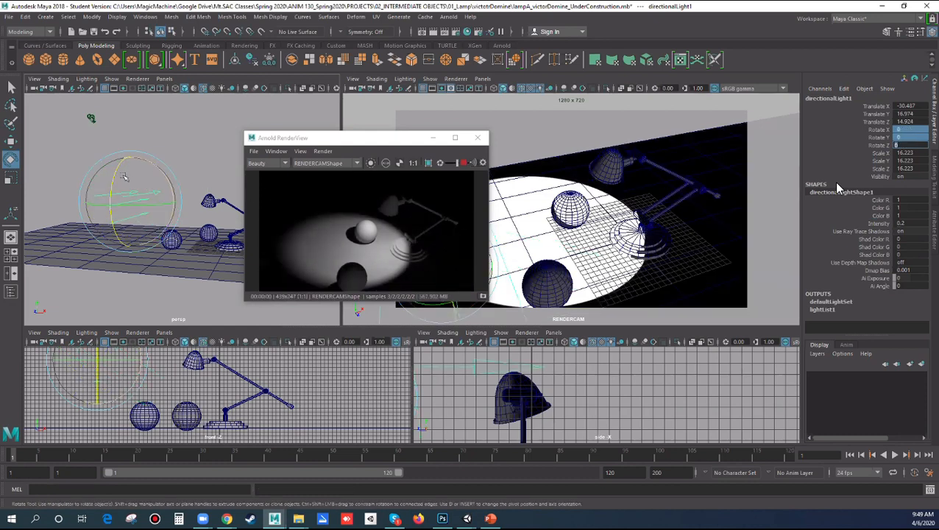
{"action": "left_click_drag", "start_coordinate": [148, 204], "coordinate": [166, 157]}
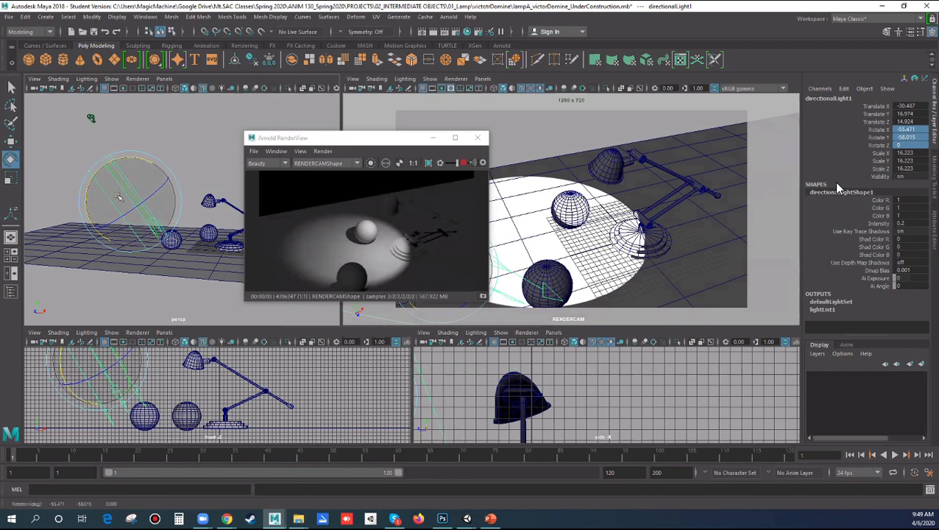
{"action": "left_click_drag", "start_coordinate": [112, 210], "coordinate": [149, 220]}
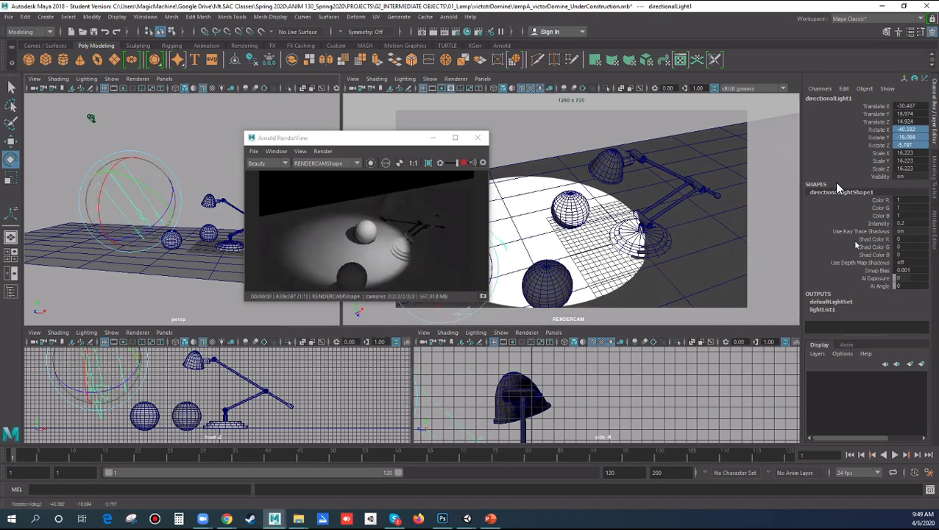
Set the directional light's intensity to 0.4 and shift the Arnold render window clear of the upper perspective view.
{"action": "left_click", "coordinate": [875, 223]}
{"action": "middle_click_drag", "start_coordinate": [744, 221], "coordinate": [727, 292]}
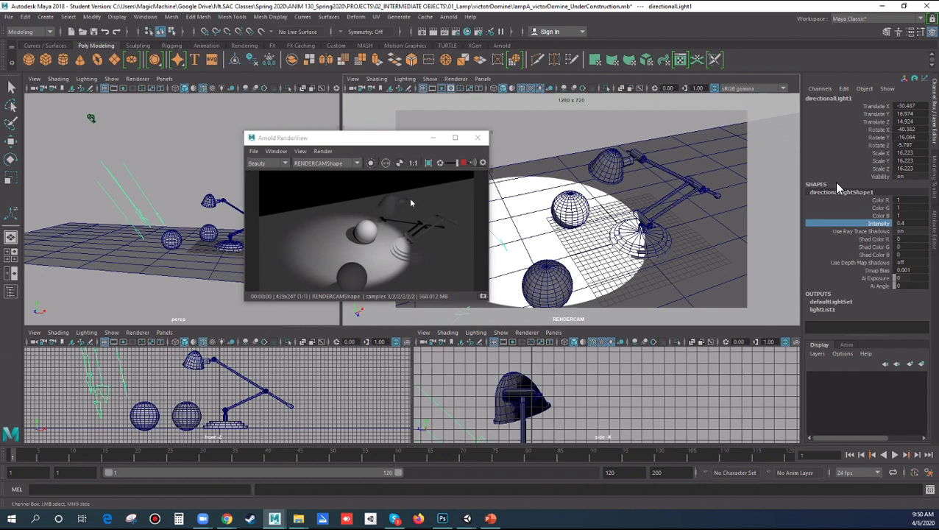
{"action": "left_click", "coordinate": [400, 142]}
{"action": "left_click_drag", "start_coordinate": [399, 141], "coordinate": [421, 167]}
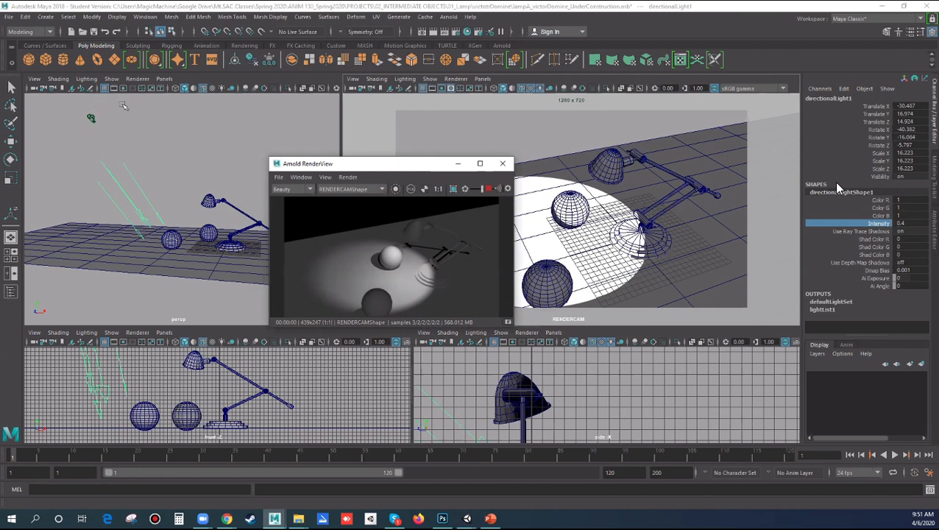
Open the choices for creating a new object in the scene.
{"action": "left_click", "coordinate": [43, 18]}
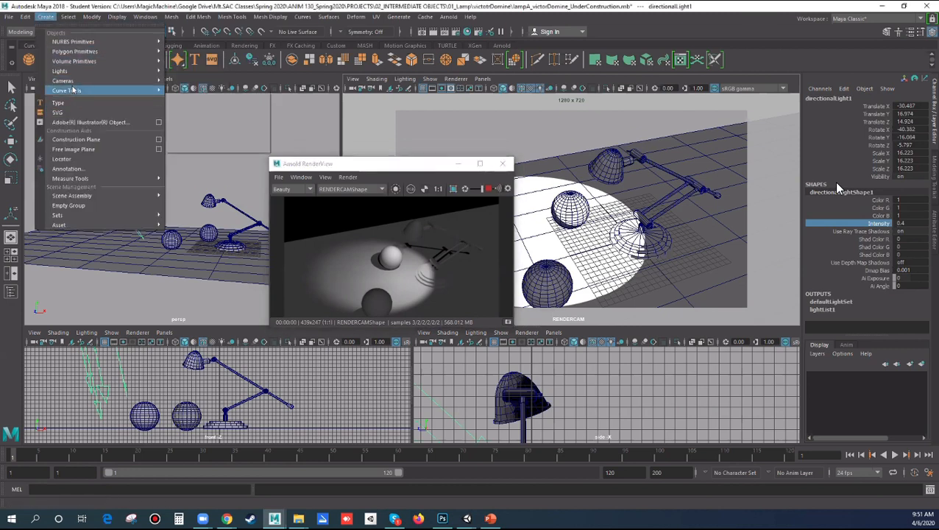